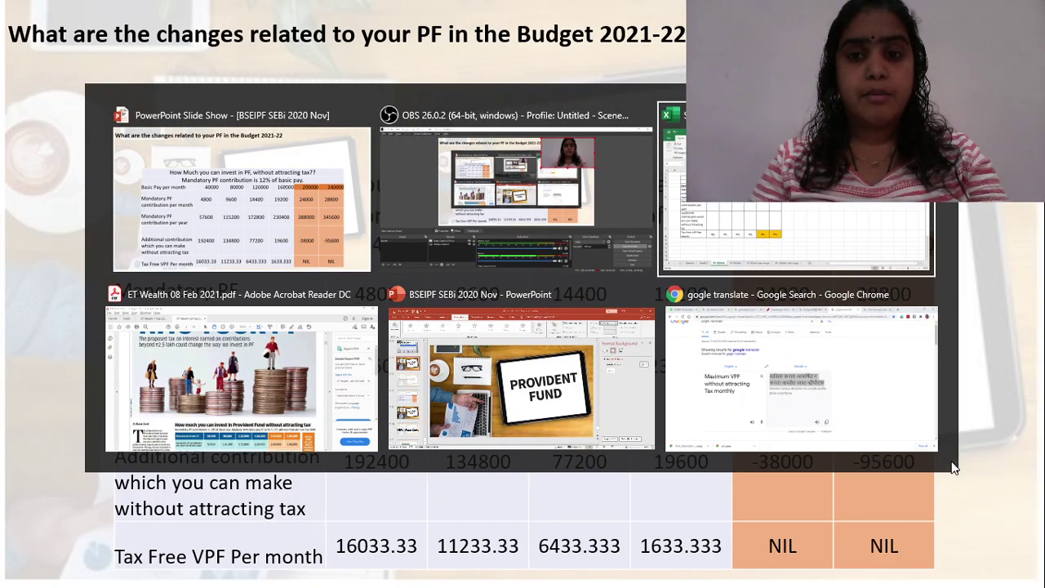
- Switch to the Excel PF table and calculate the monthly mandatory contribution for the 40000 basic pay in C5 as =C4*12%
key("Left")
key("Left")
key("Left")
key("Left")
key("Left")
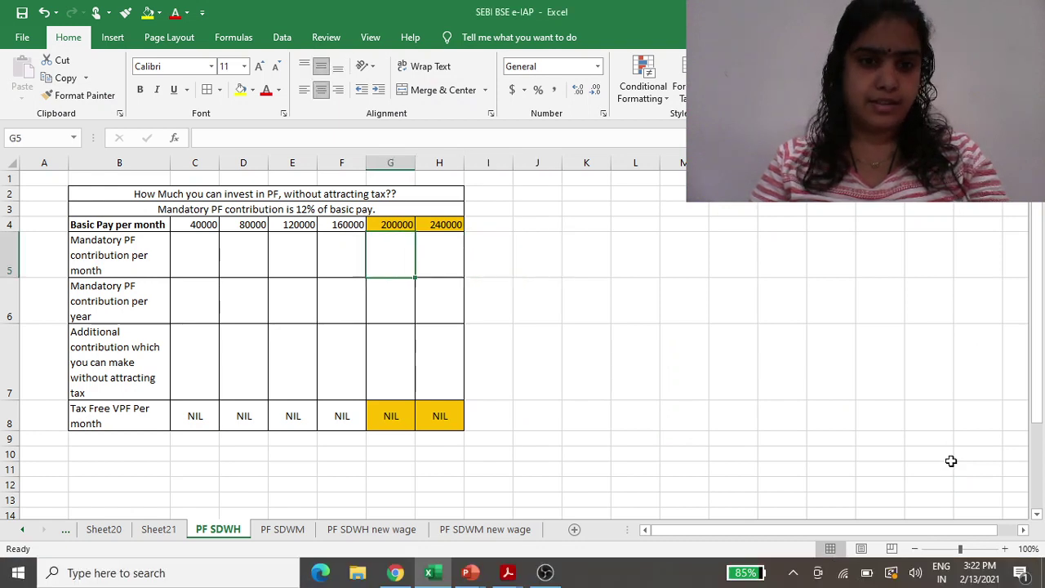
key("Left")
key("Left")
key("Left")
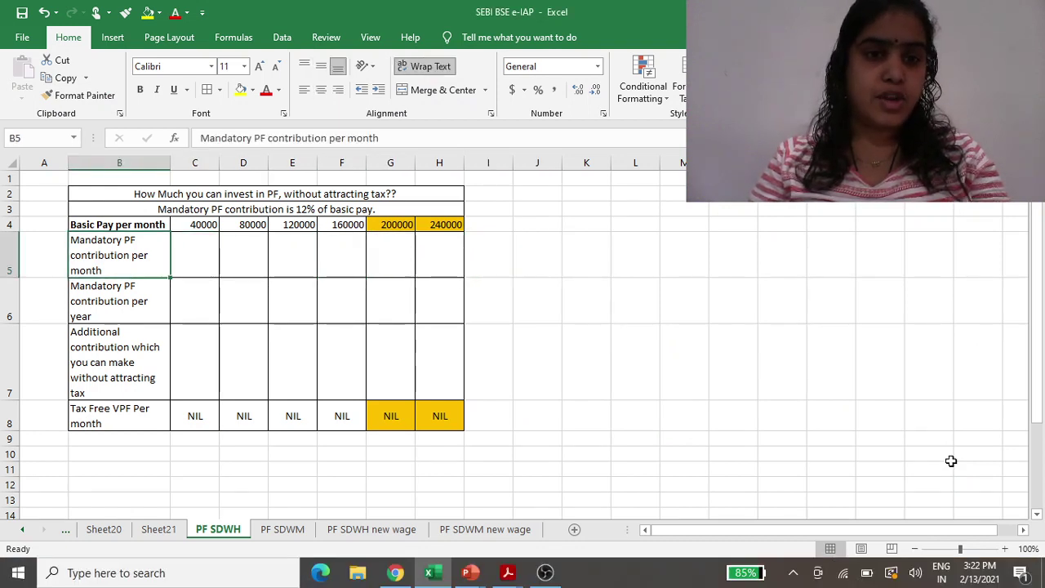
key("Right")
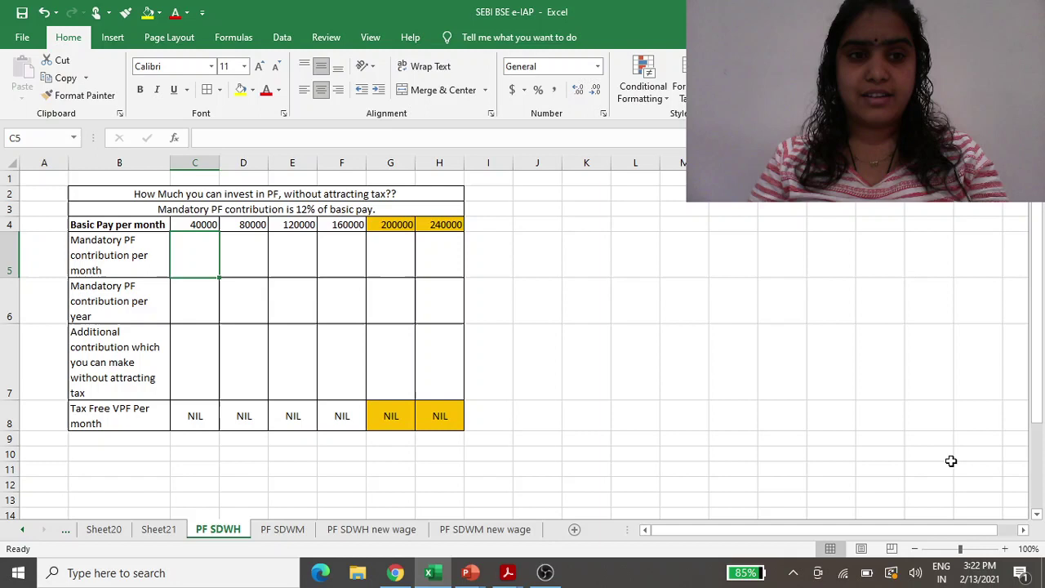
key("Up")
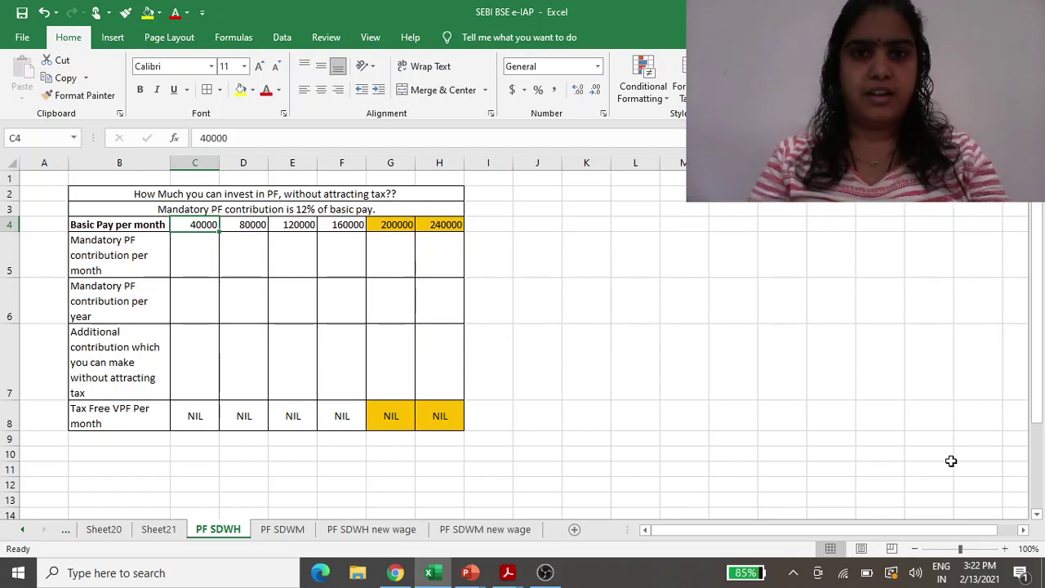
key("Down")
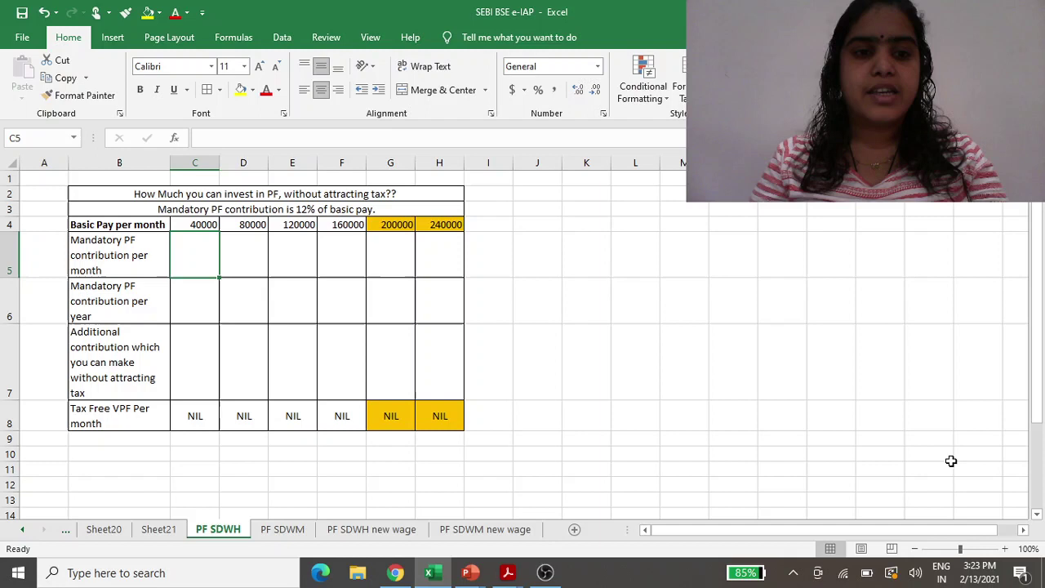
type("=")
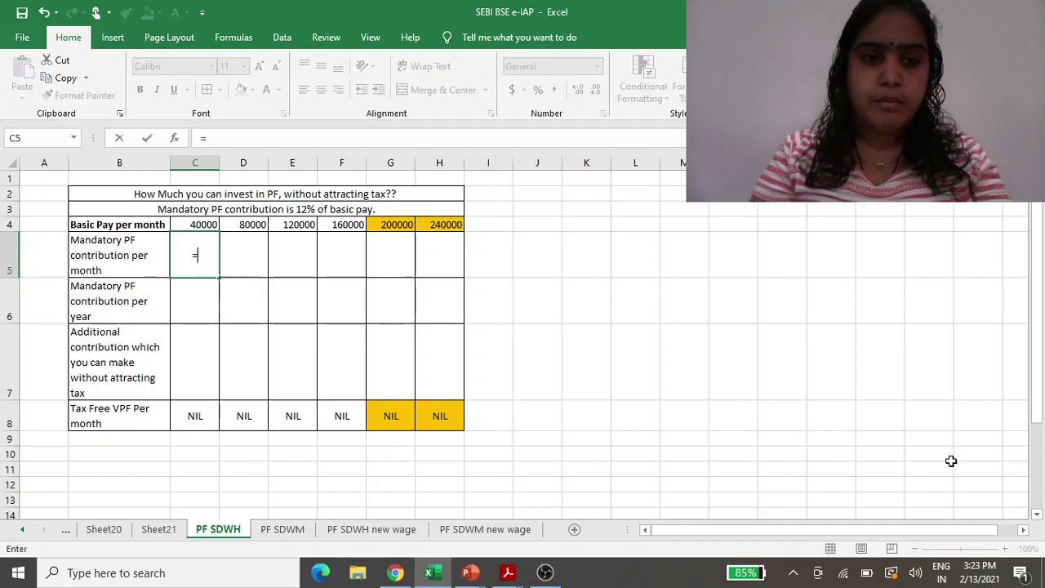
type("C4*1")
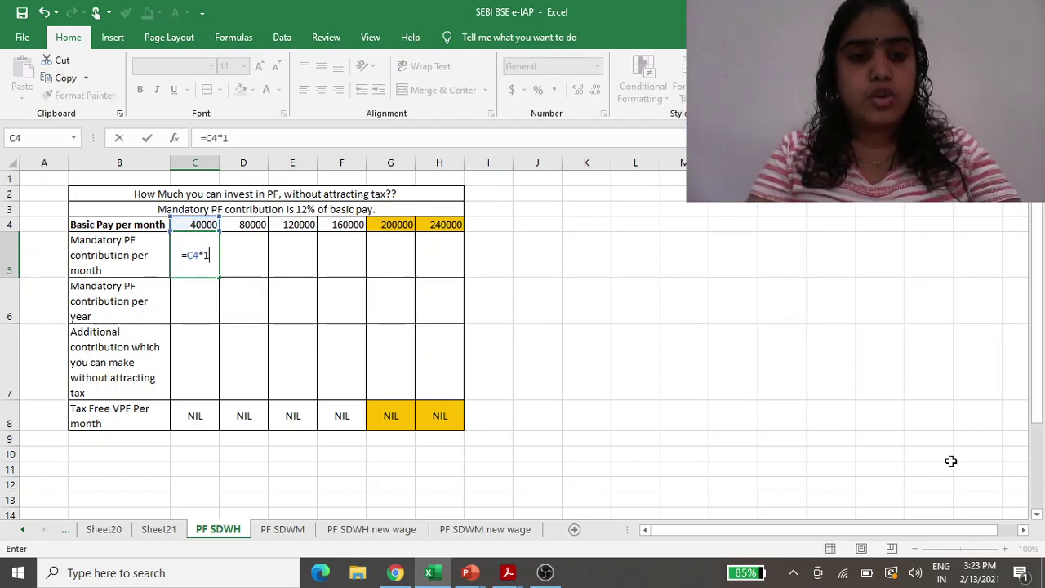
type("2%")
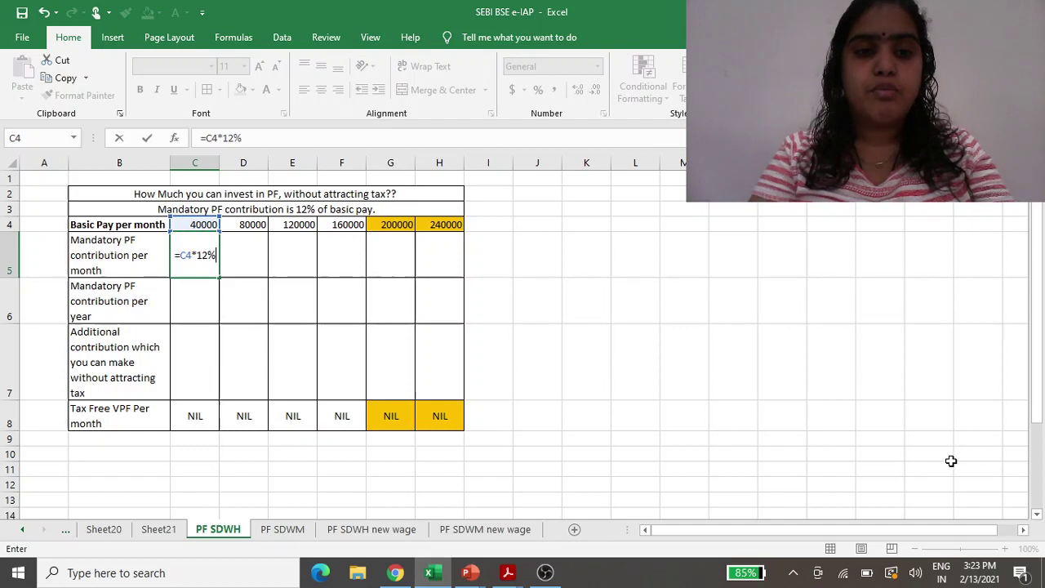
key("Return")
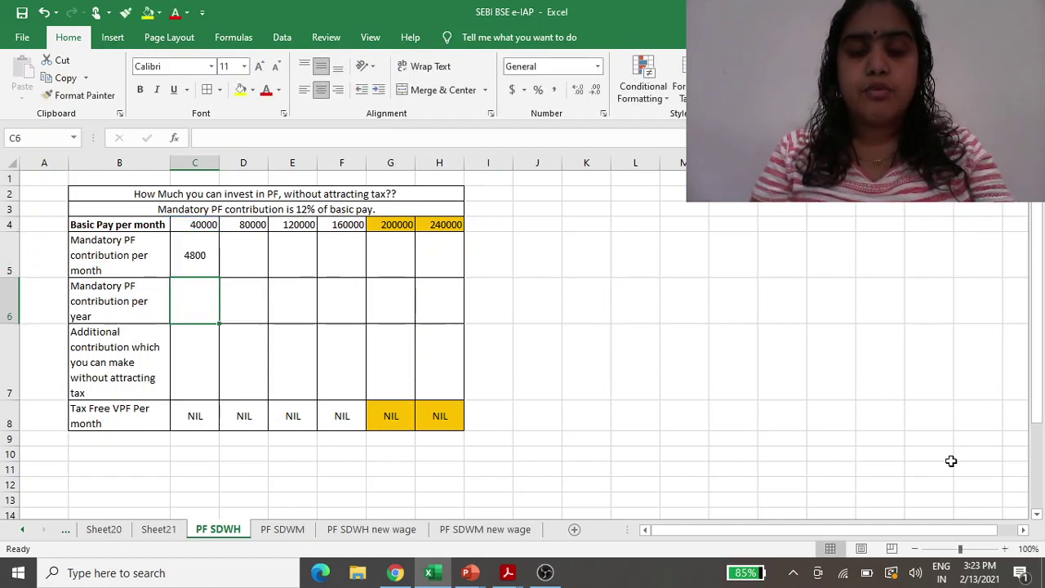
- Calculate the yearly mandatory PF contribution for the 40000 basic pay in C6 as =C5*12
type("=")
key("Up")
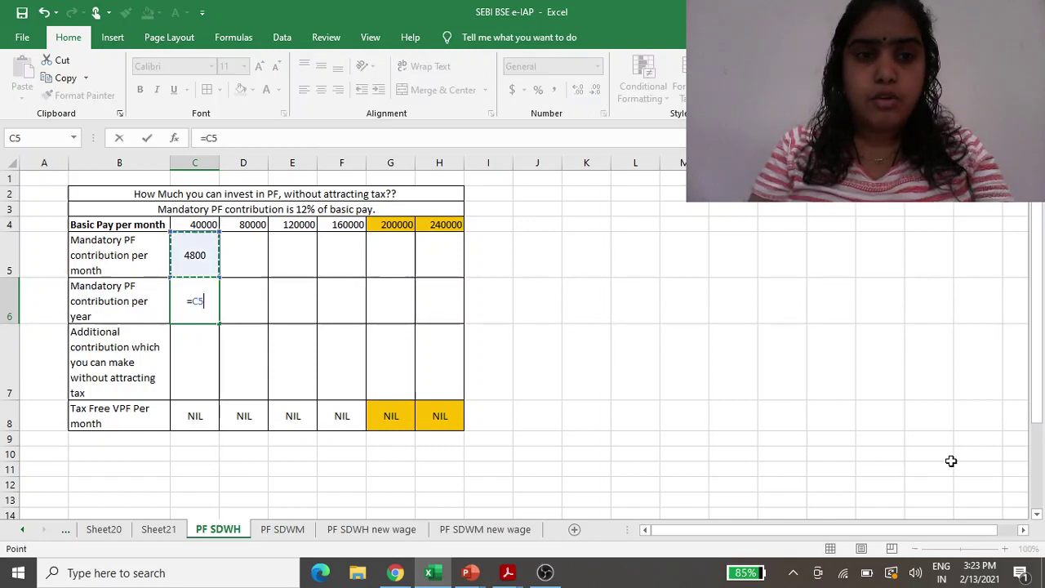
type("*12")
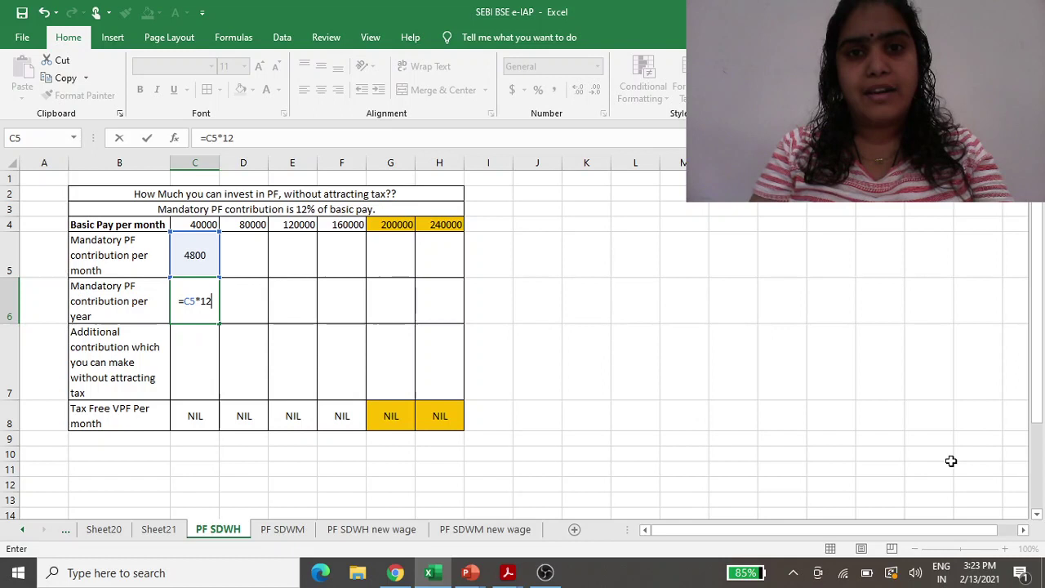
key("Return")
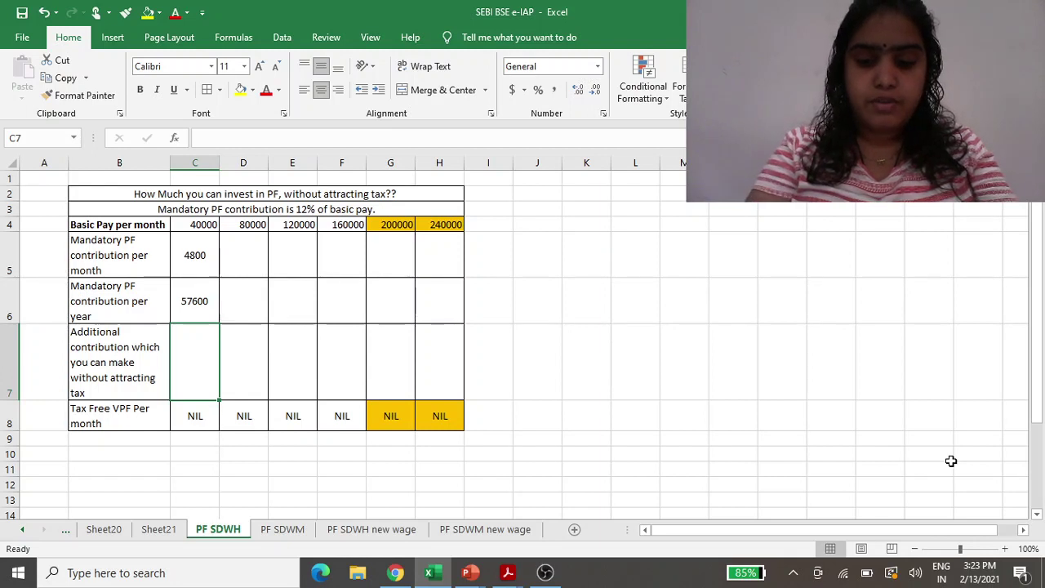
- Calculate the additional tax-free contribution for the 40000 basic pay in C7 as =250000-C6, and check the formulas in C7 and C8
type("=2500")
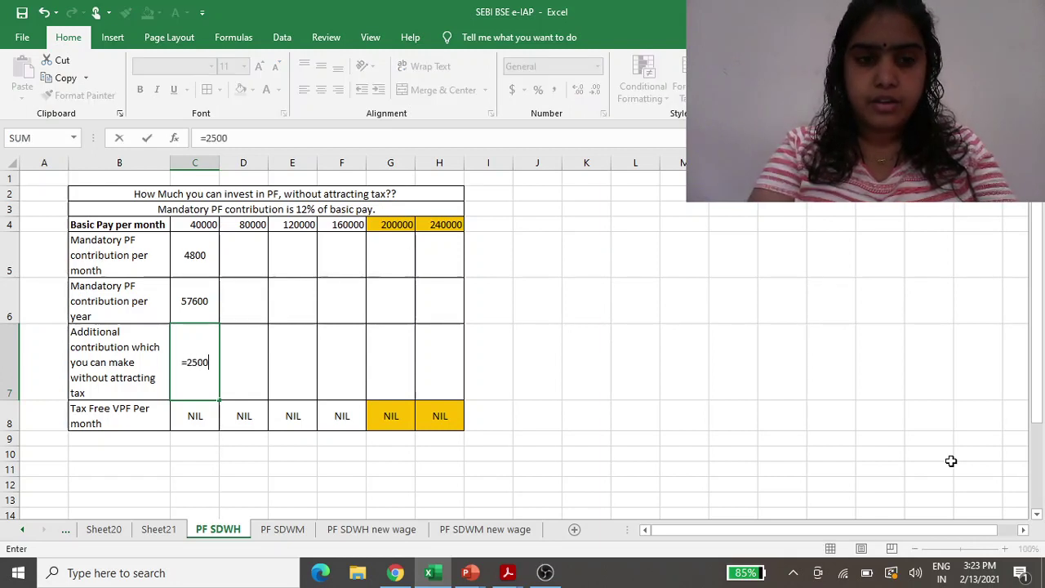
type("00-")
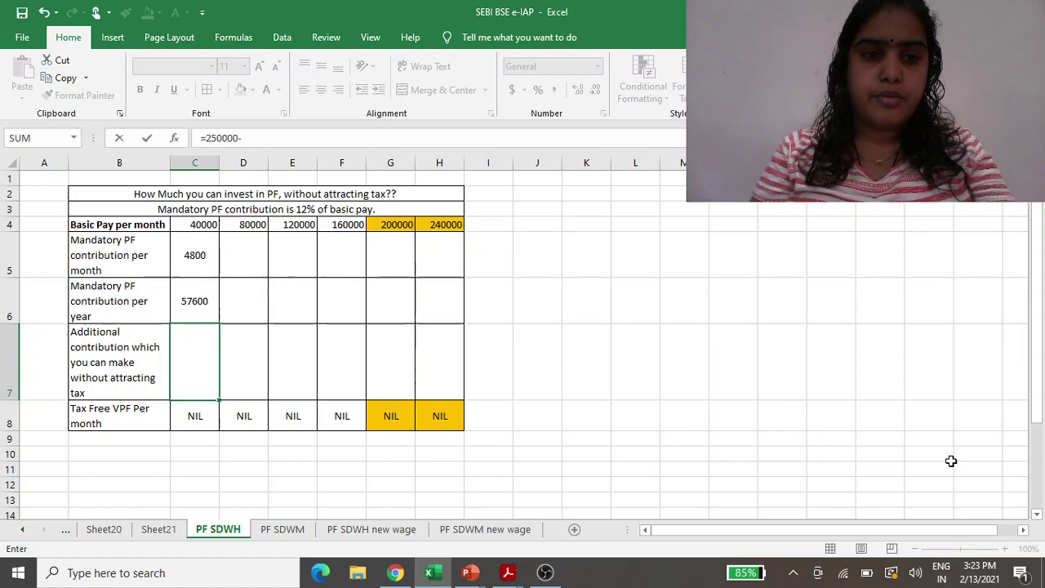
key("Up")
key("Return")
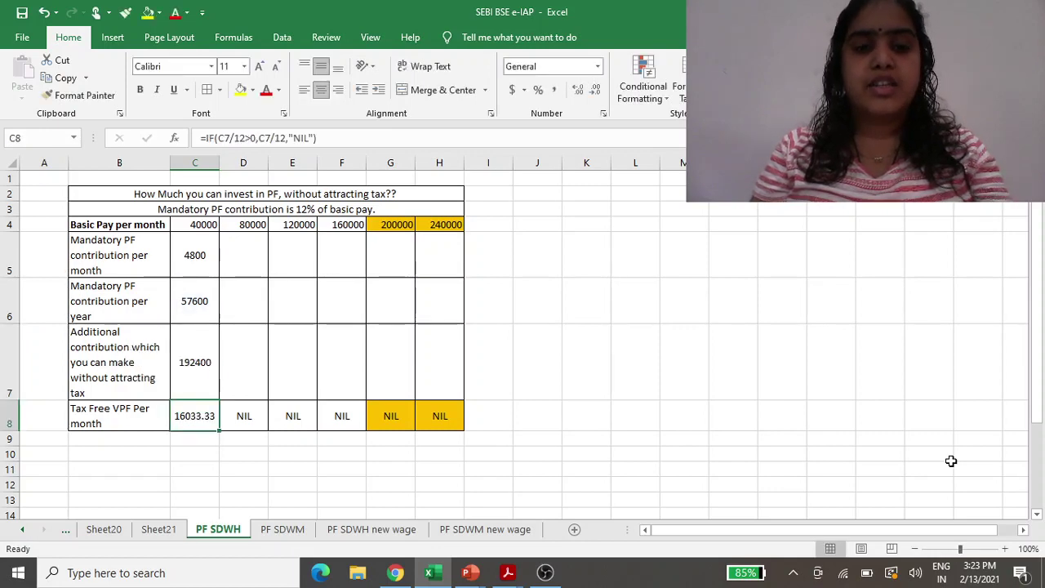
key("Up")
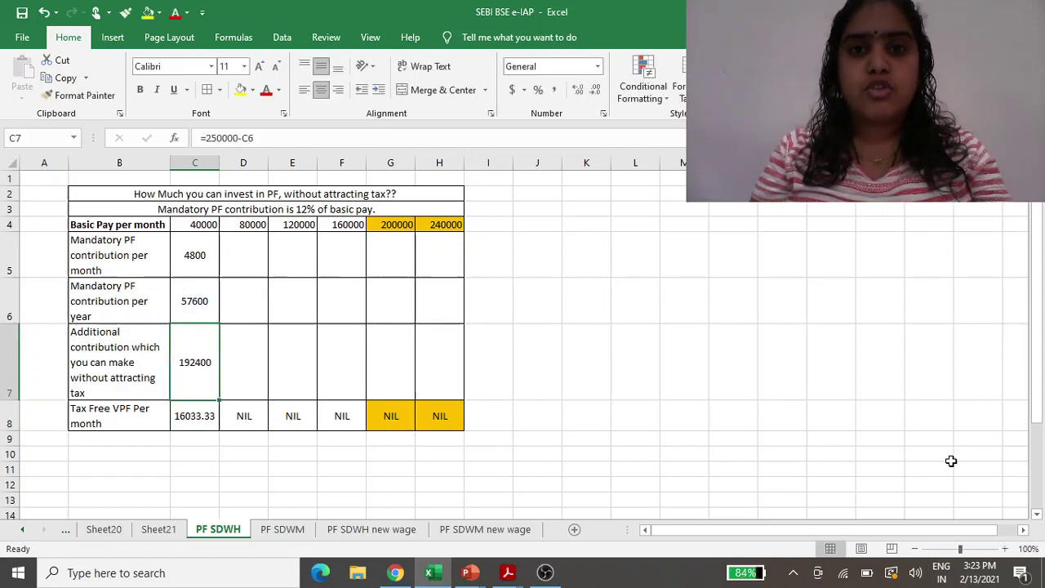
key("Down")
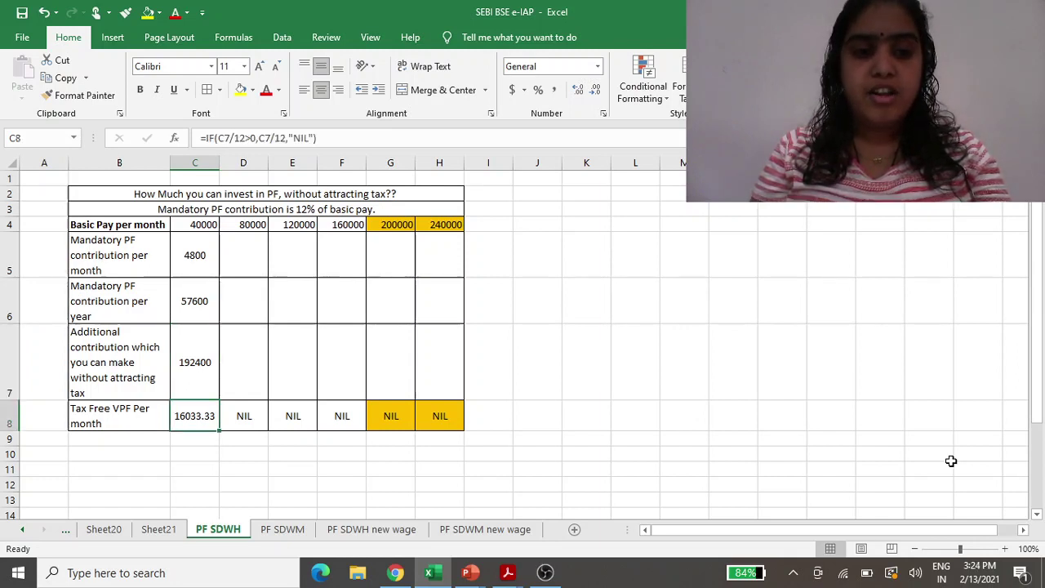
- Try to calculate the monthly mandatory contribution for the 80000 basic pay in D5 with =D4*12
key("Up")
key("Up")
key("Up")
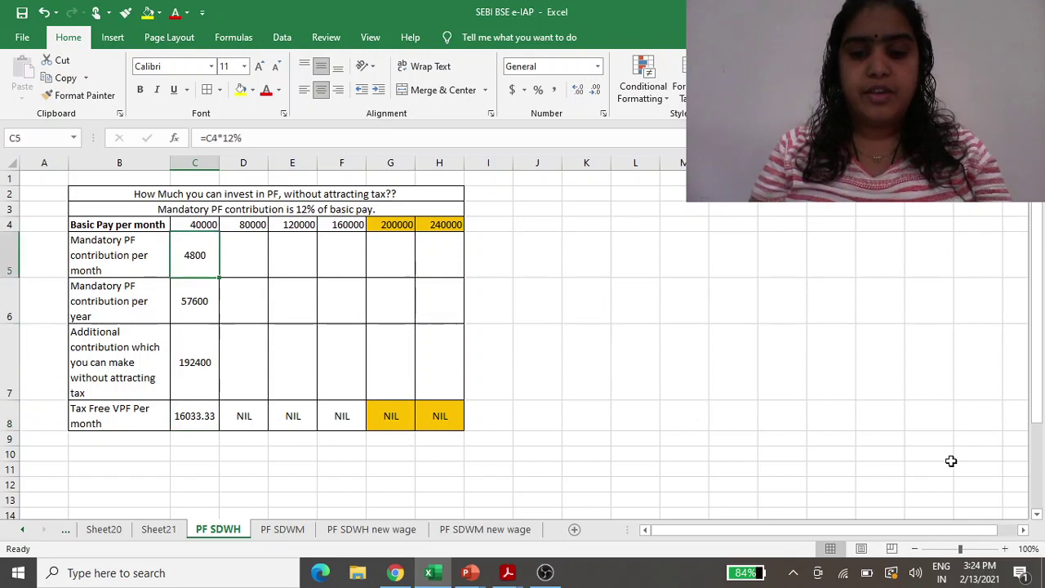
key("Right")
type("=")
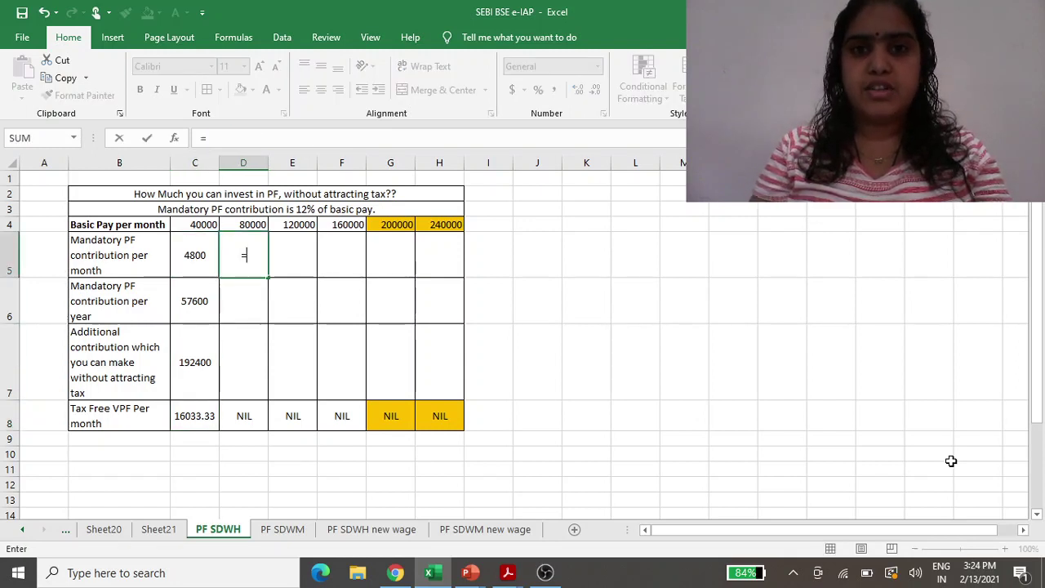
key("Up")
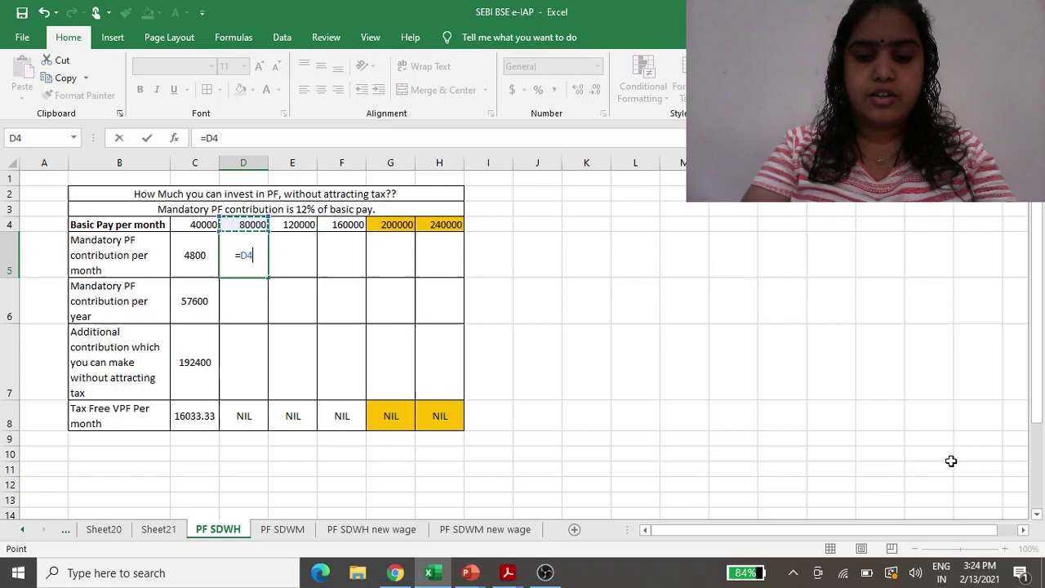
type("*12")
key("Return")
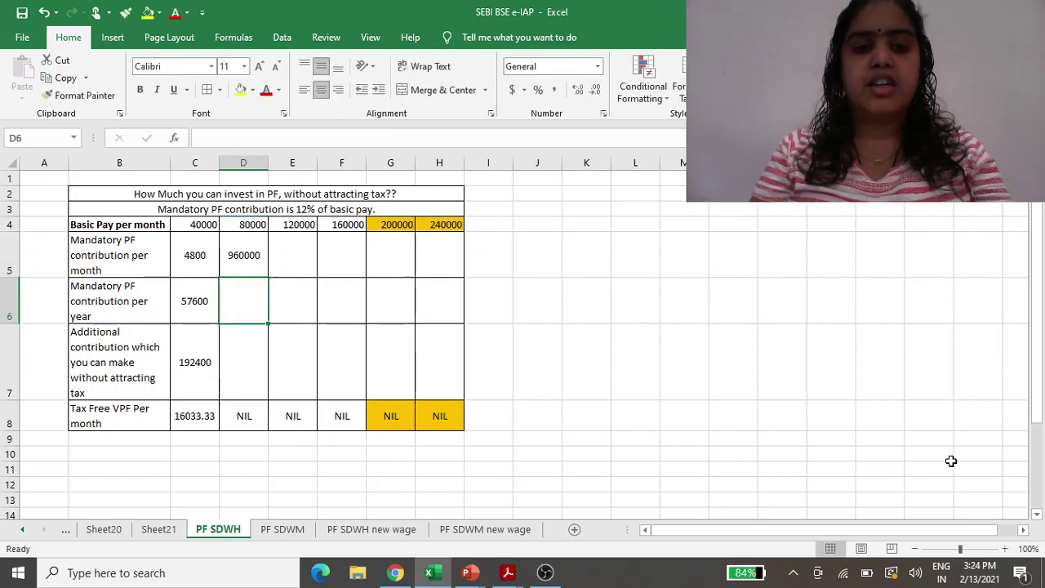
- Correct the monthly mandatory contribution formula for the 80000 basic pay in D5 to =D4*12%
key("Up")
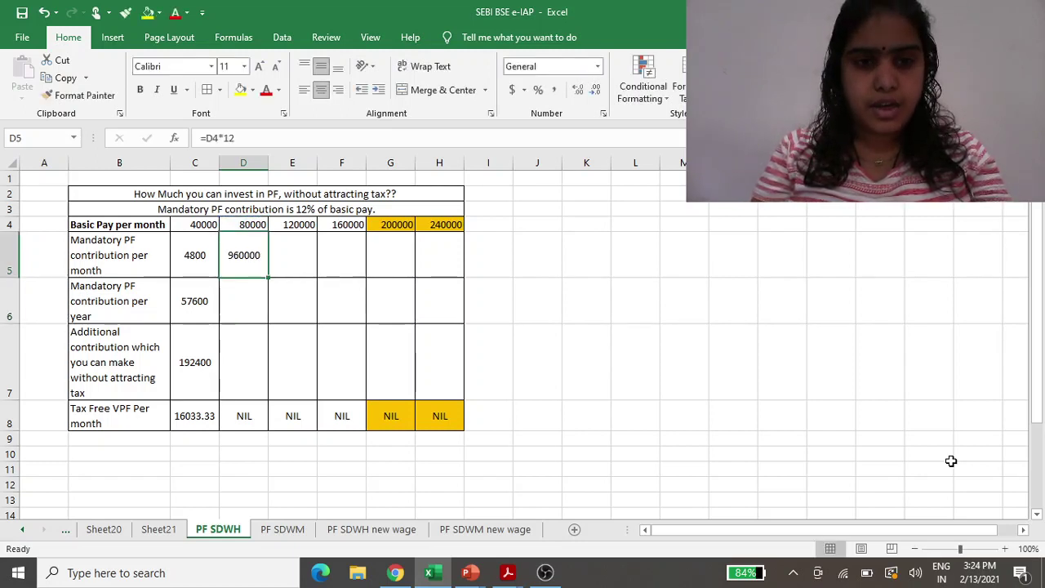
key("F2")
key("BackSpace")
key("BackSpace")
key("BackSpace")
key("BackSpace")
key("BackSpace")
key("Up")
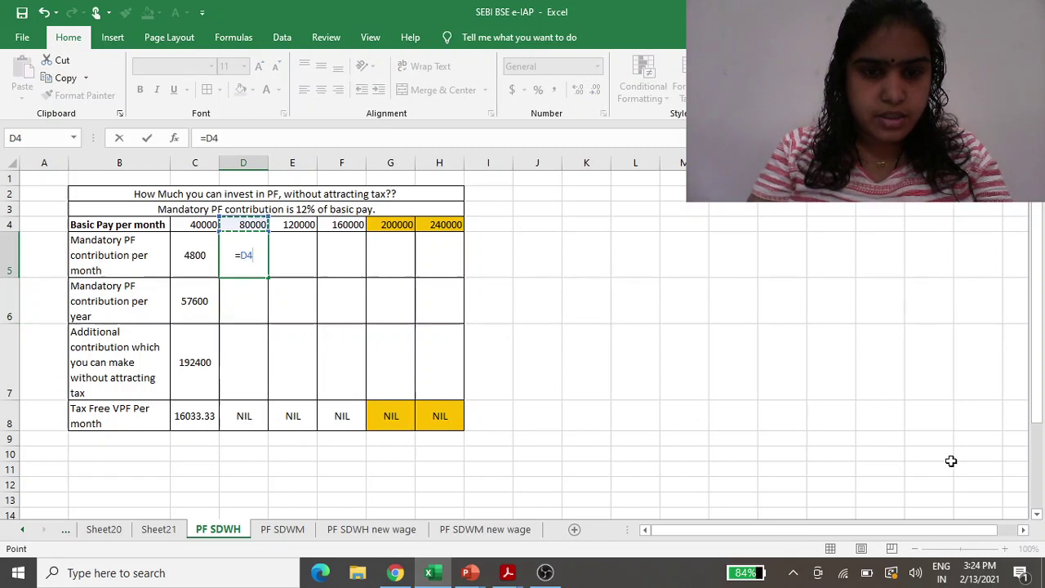
type("*12%")
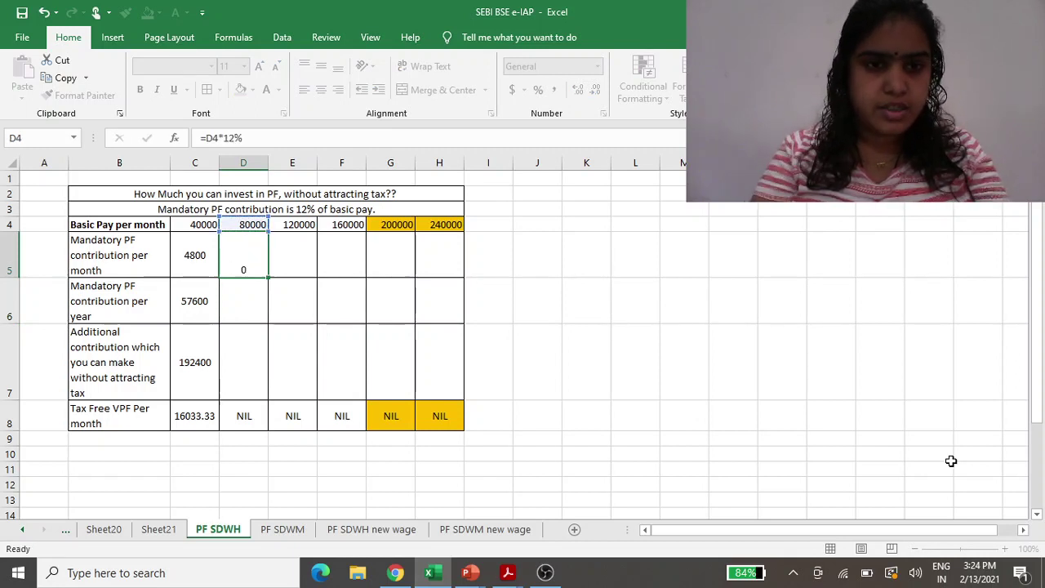
key("Return")
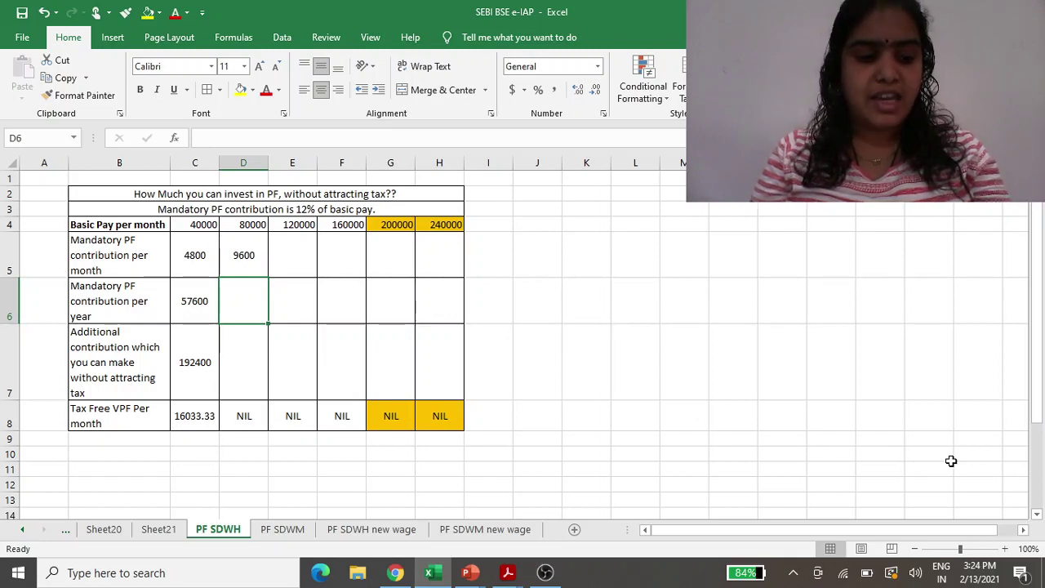
- Calculate the yearly mandatory PF contribution for the 80000 basic pay in D6 as =D5*12
type("=")
key("Up")
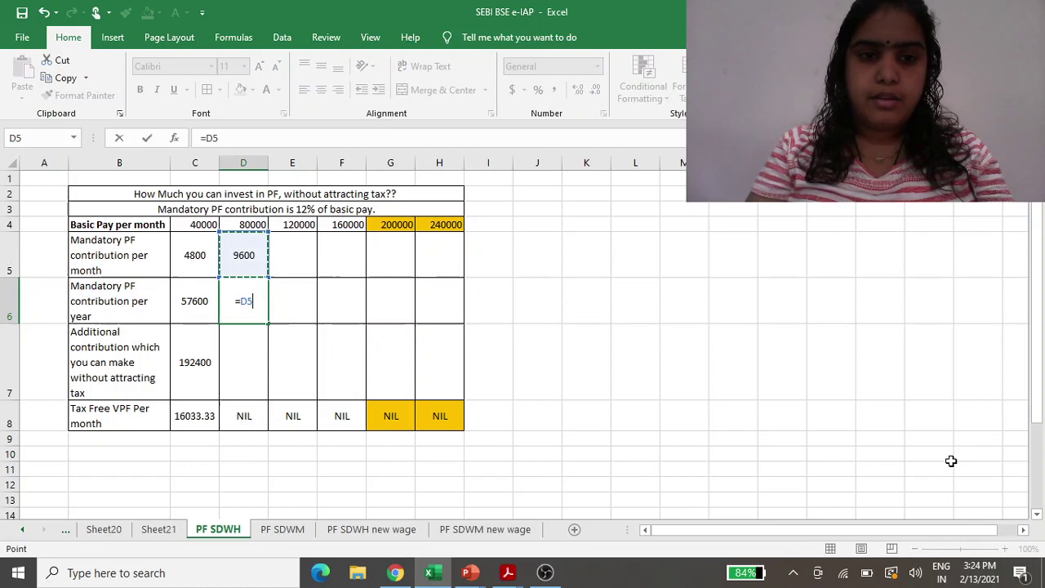
type("*12")
key("Return")
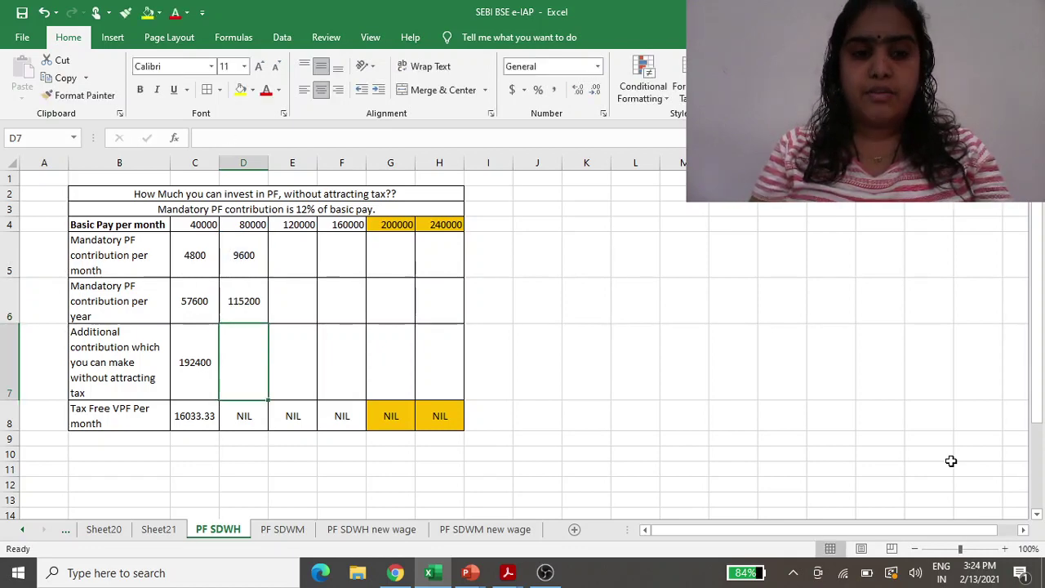
- Copy the additional contribution formula from C7 into D7 for the 80000 basic pay
key("Left")
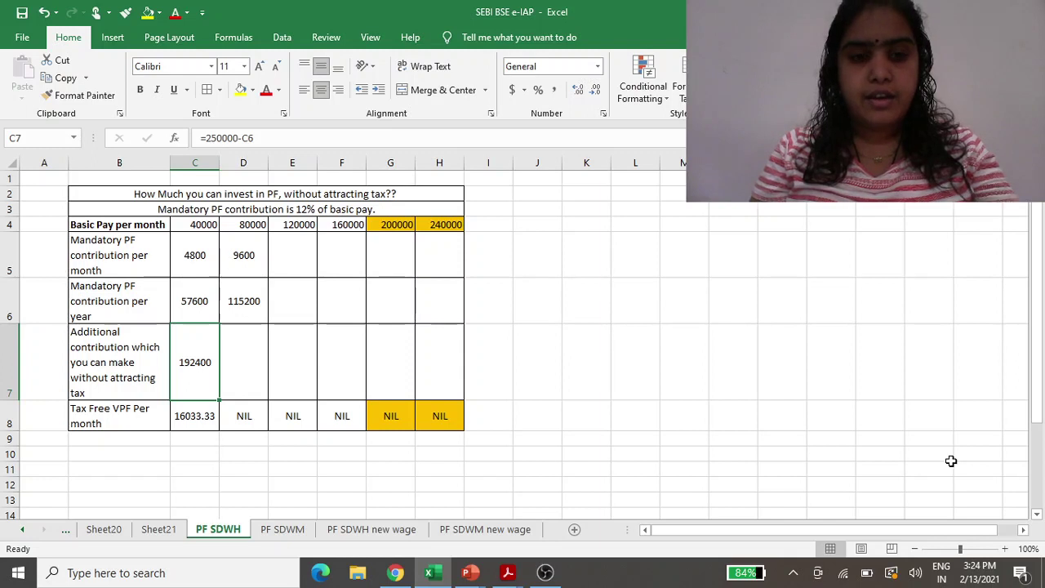
key("ctrl+c")
key("Right")
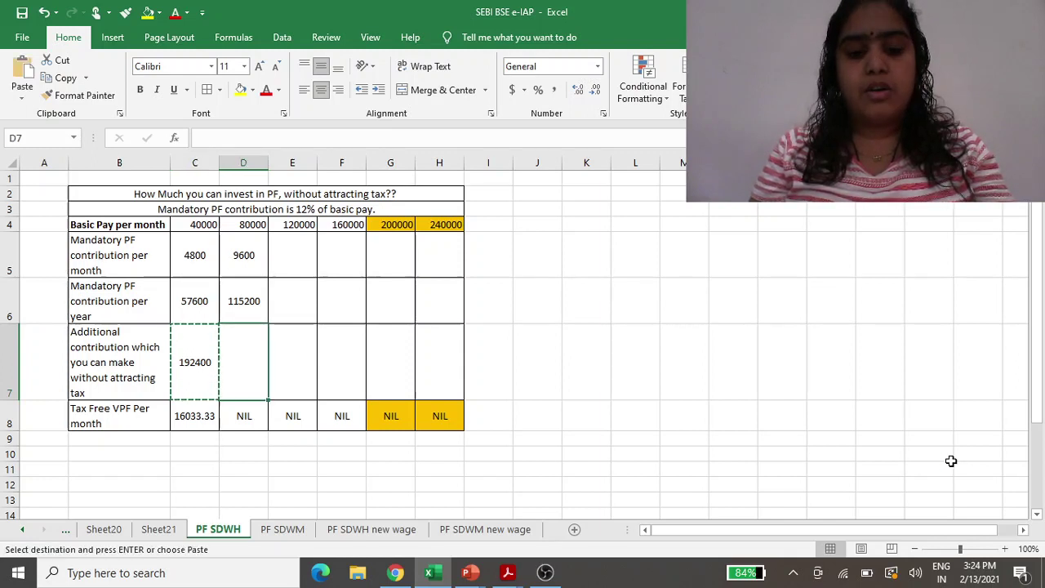
key("ctrl+v")
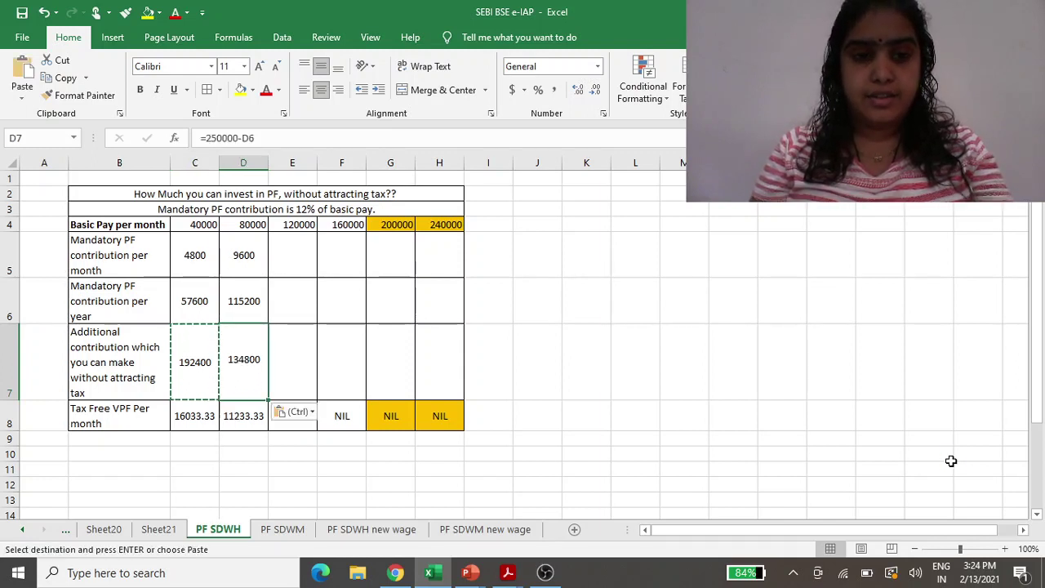
key("Escape")
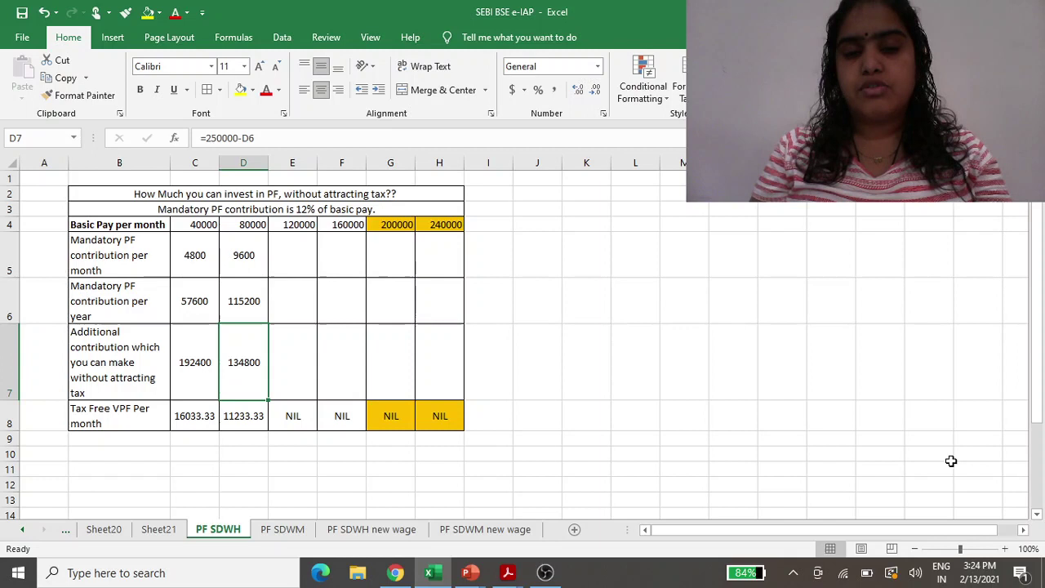
- Copy the three contribution formulas in D5:D7 into E5:F7 for the 120000 and 160000 basic pay columns
key("Up")
key("Up")
key("Up")
key("Down")
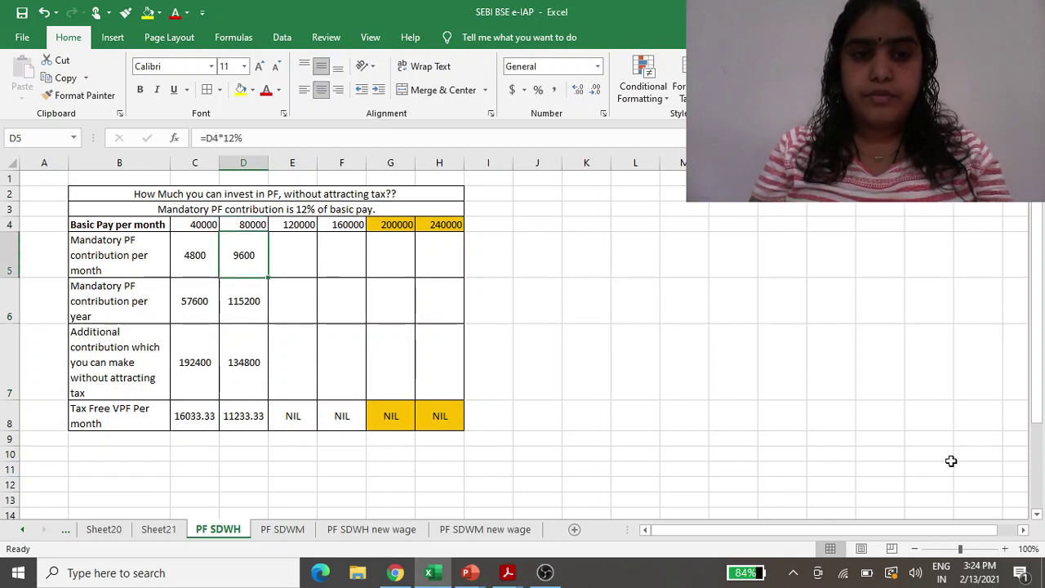
key("shift+Down")
key("shift+Down")
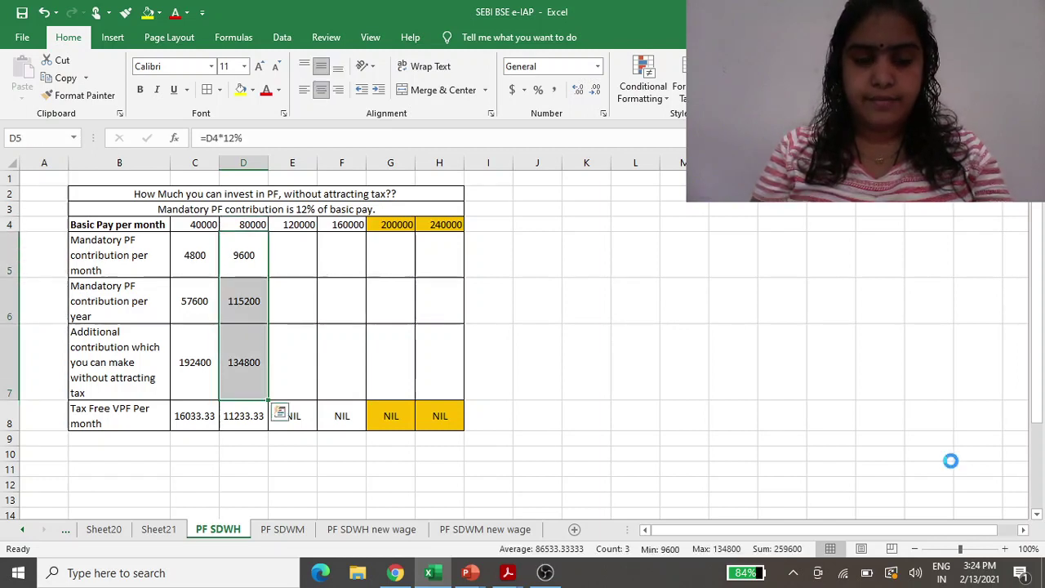
key("ctrl+c")
key("Right")
key("shift+Right")
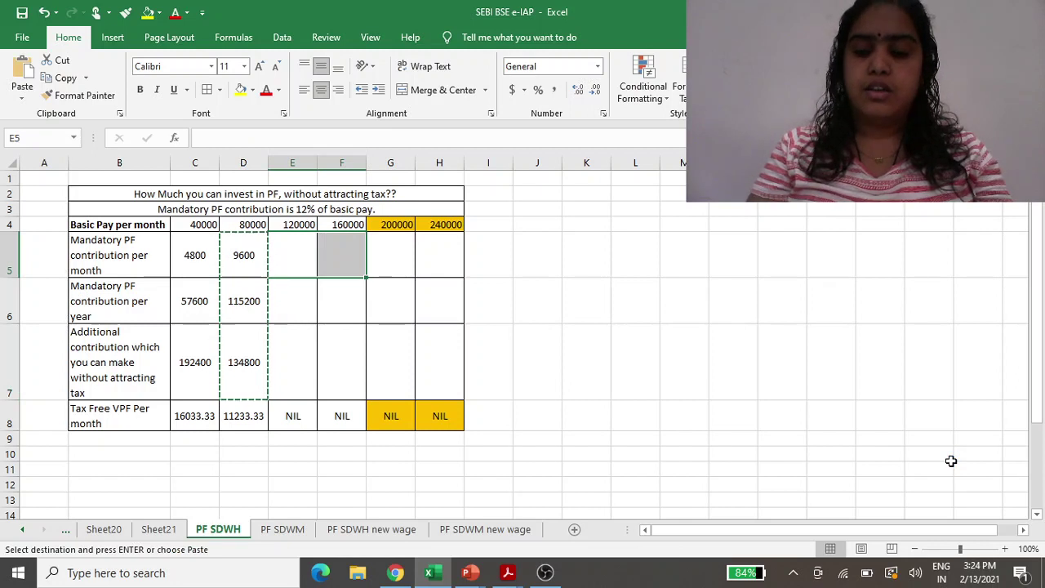
key("shift+Down")
key("shift+Down")
key("ctrl+v")
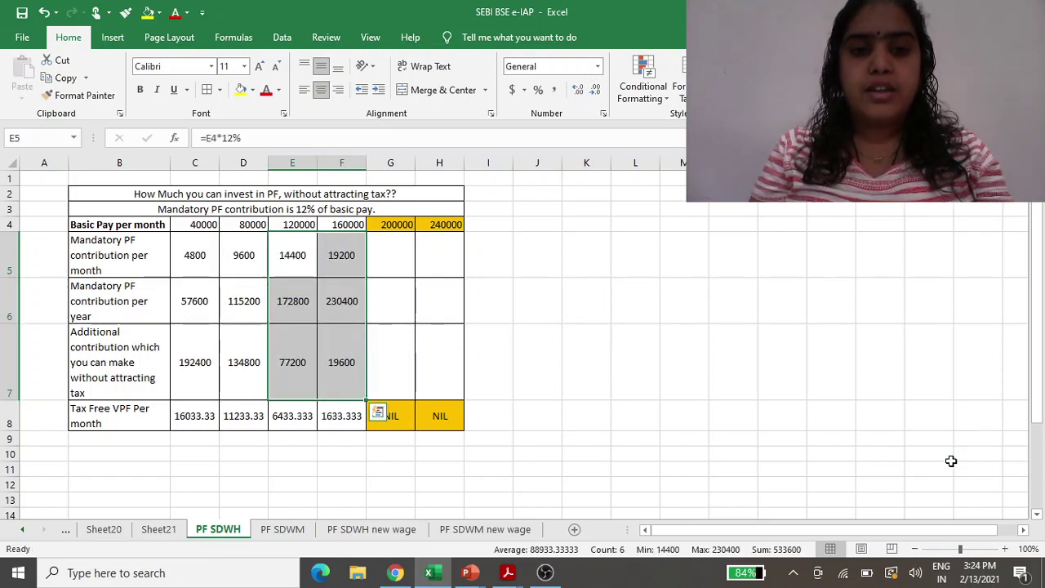
- Review the copied contribution formulas in rows 5 to 7 of the 120000 and 160000 basic pay columns
key("Down")
key("Up")
key("Down")
key("Down")
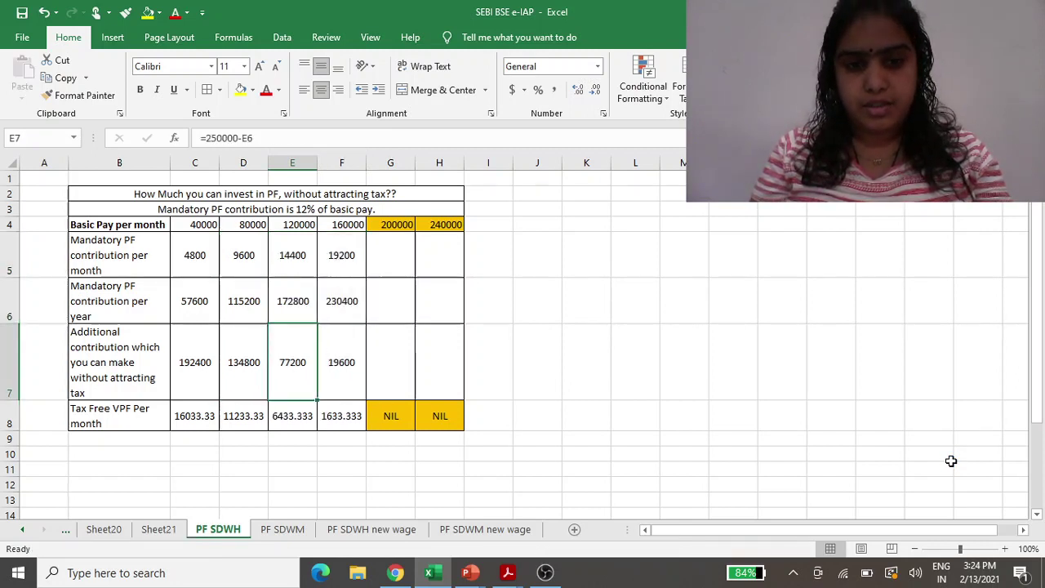
key("Down")
key("Up")
key("Up")
key("Up")
key("Right")
key("Down")
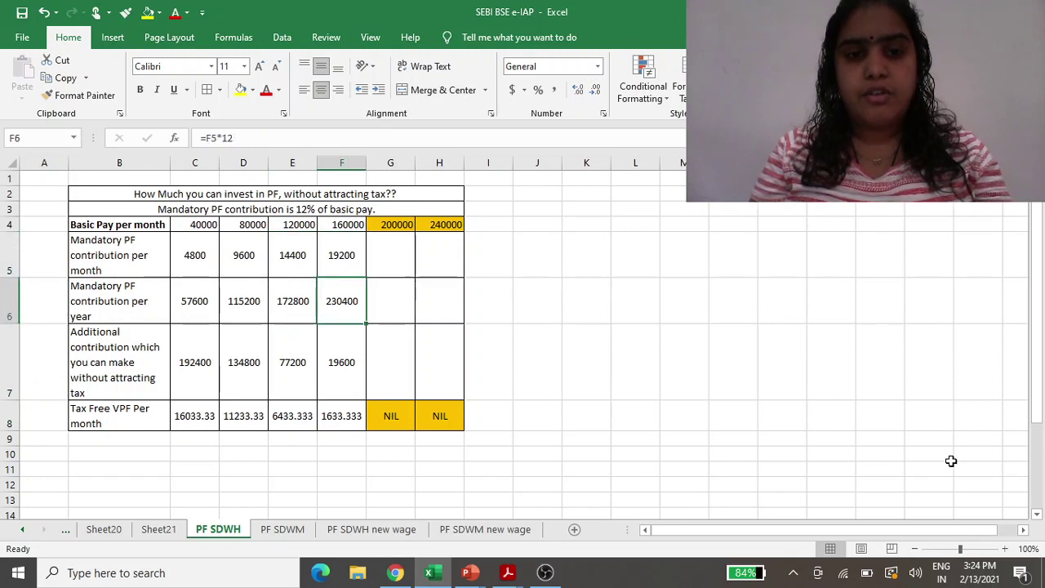
- Enter the yearly limit of 250000 in J6 beside the table
key("Right")
key("Right")
key("Right")
key("Right")
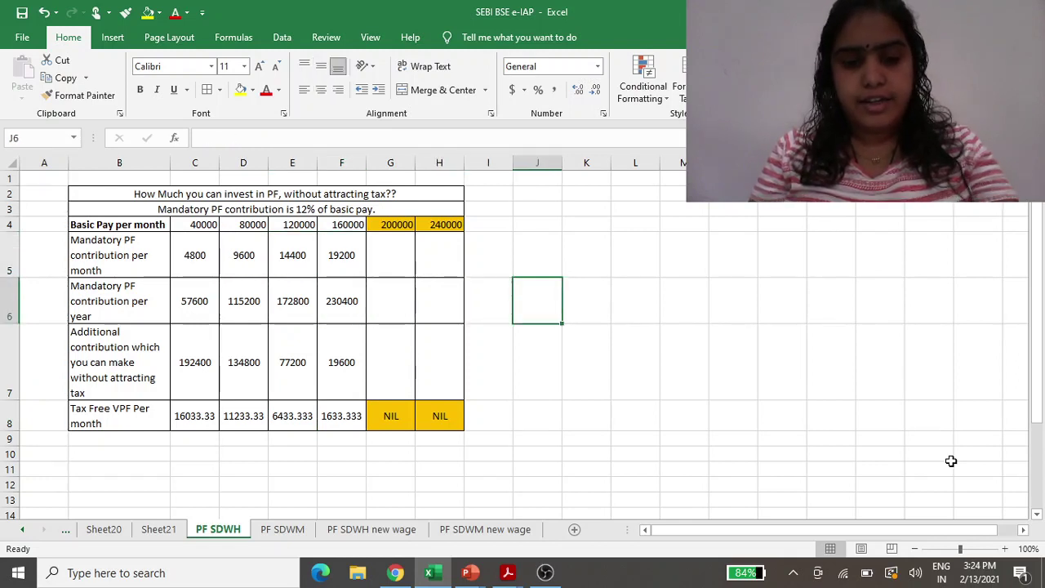
type("250000")
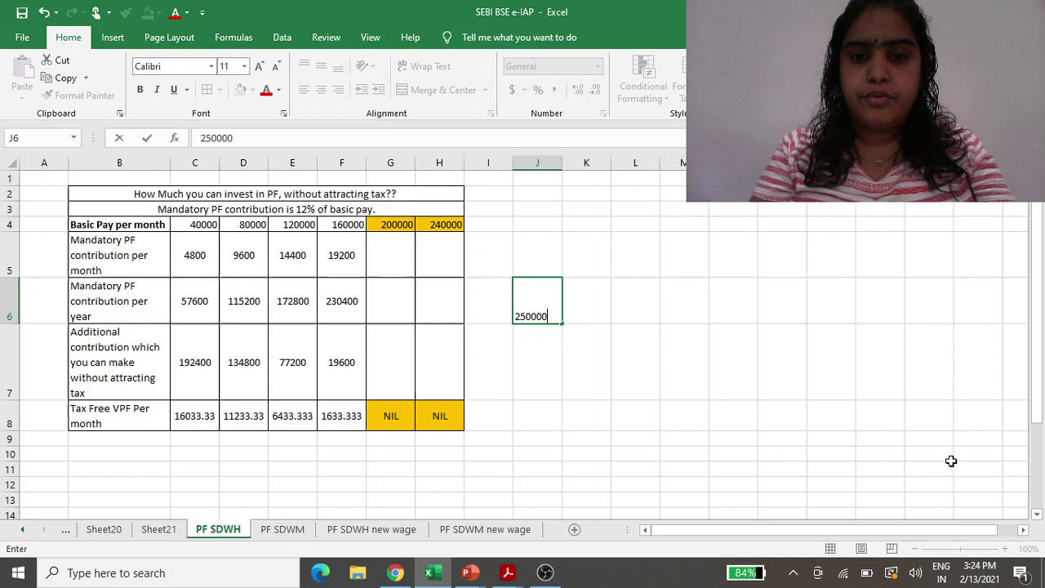
key("Return")
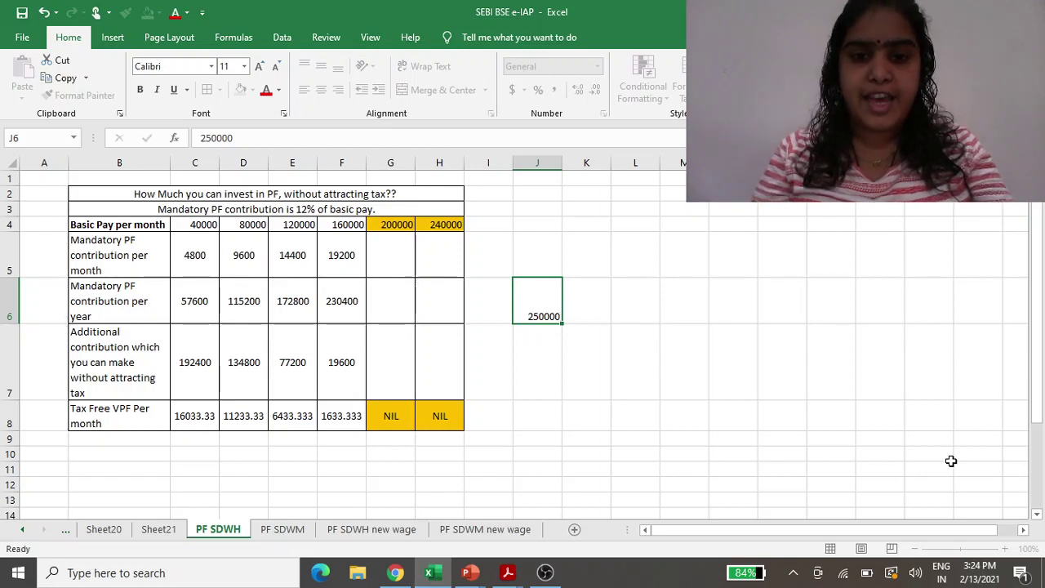
- Calculate the monthly share of the 250000 limit in J7 as =J6/12
type("12")
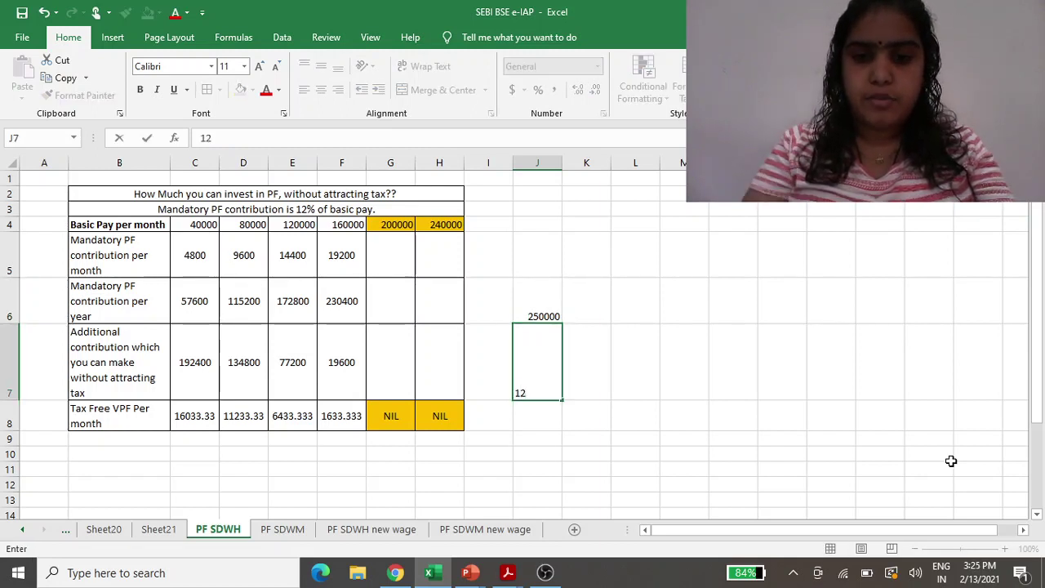
key("BackSpace")
key("BackSpace")
type("=")
key("Up")
type("/")
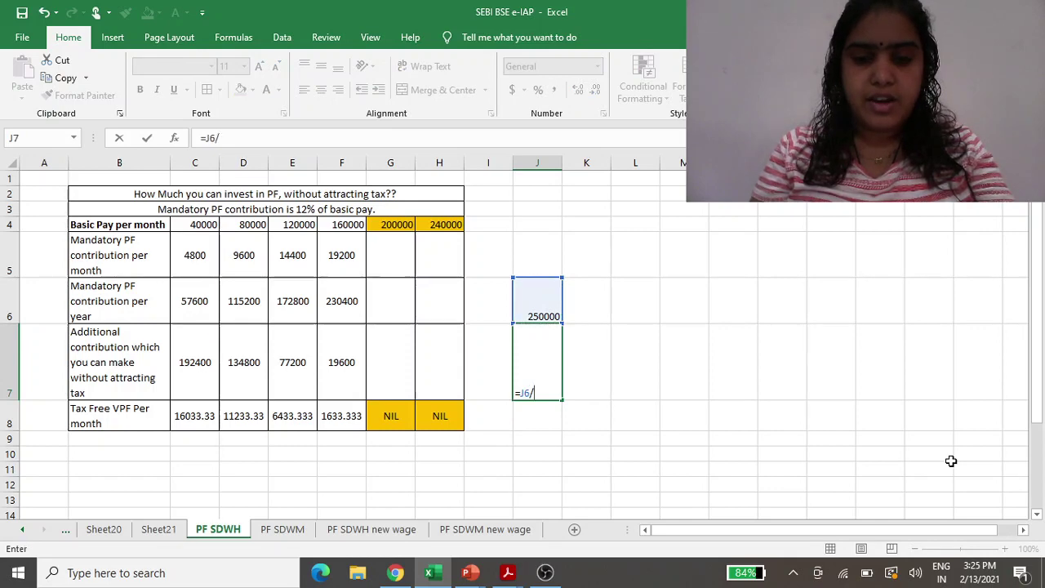
type("12")
key("Return")
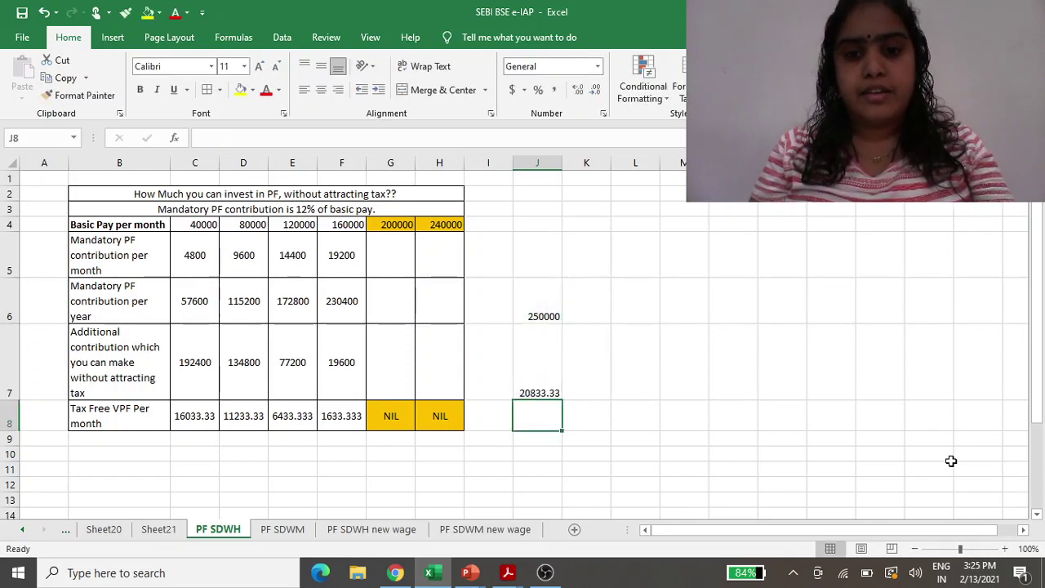
- Enter 12% in K7 and 100% in K8 as the contribution and basic pay percentages
key("Up")
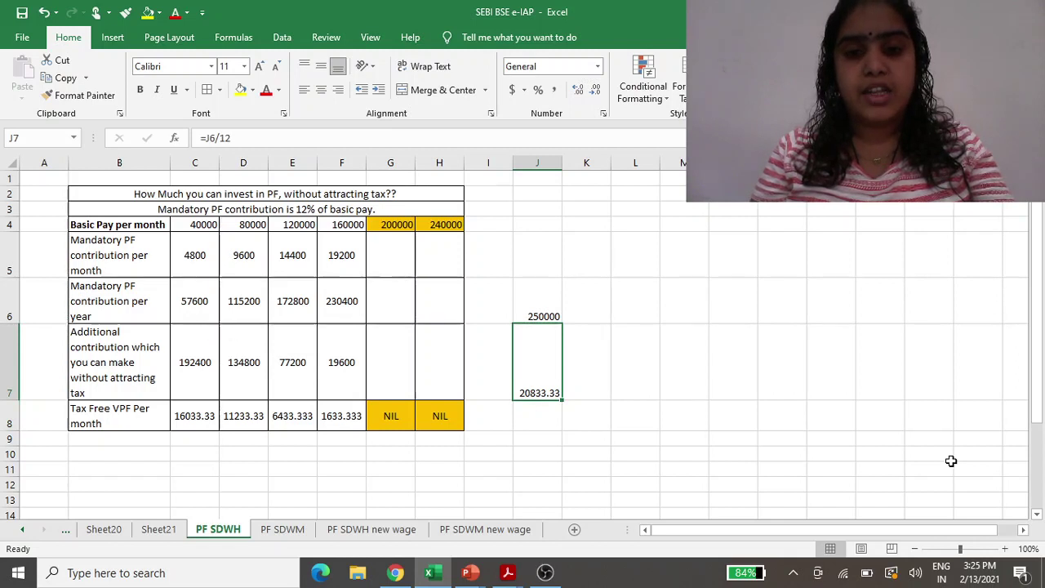
key("Right")
type("12%")
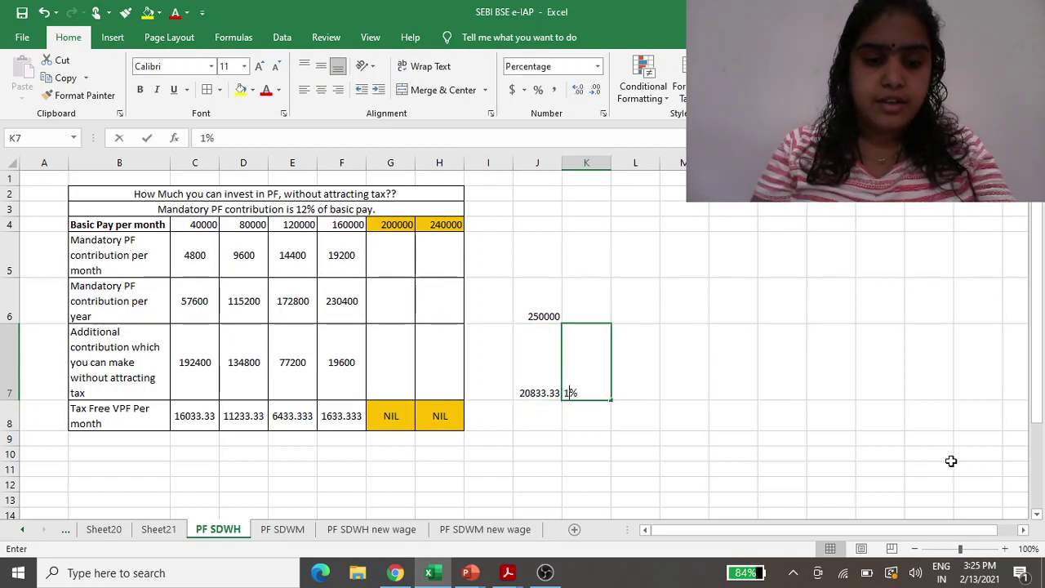
key("Return")
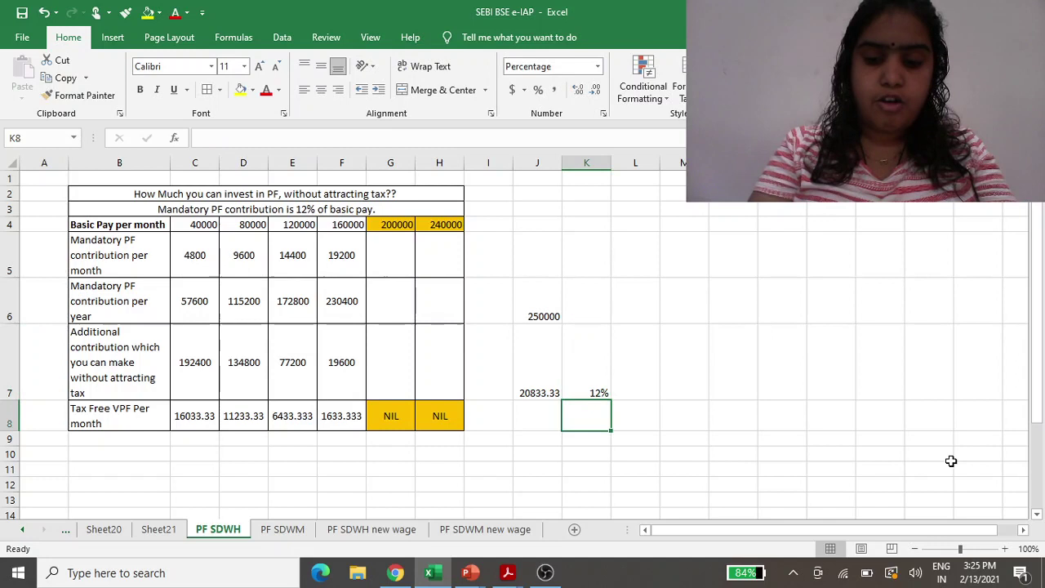
type("100")
key("Left")
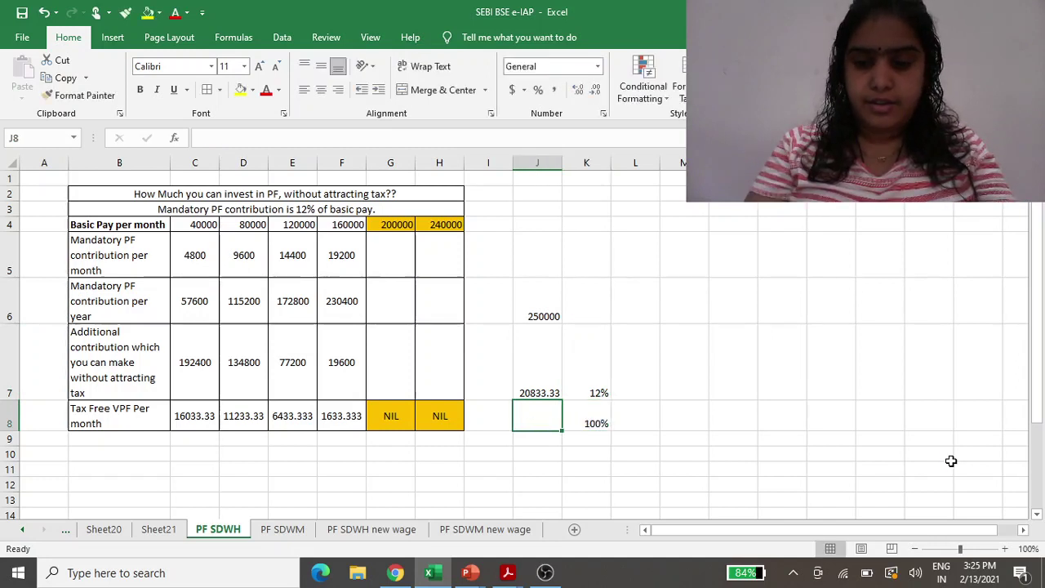
- Calculate the threshold monthly basic pay in J8 with the formula =J7*K8/K7
type("=")
key("Up")
type("*")
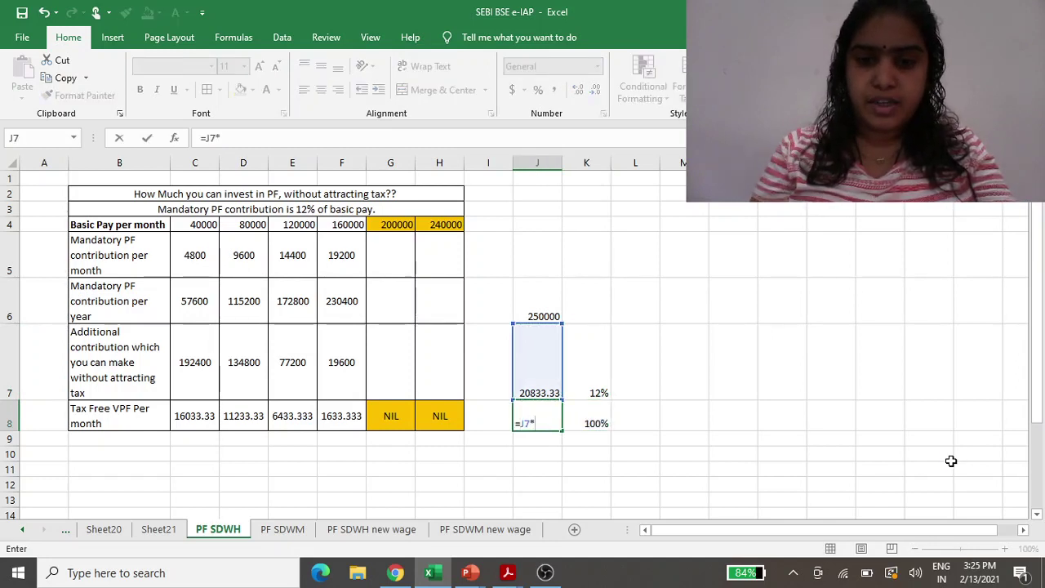
key("Right")
type("/")
key("Up")
key("Return")
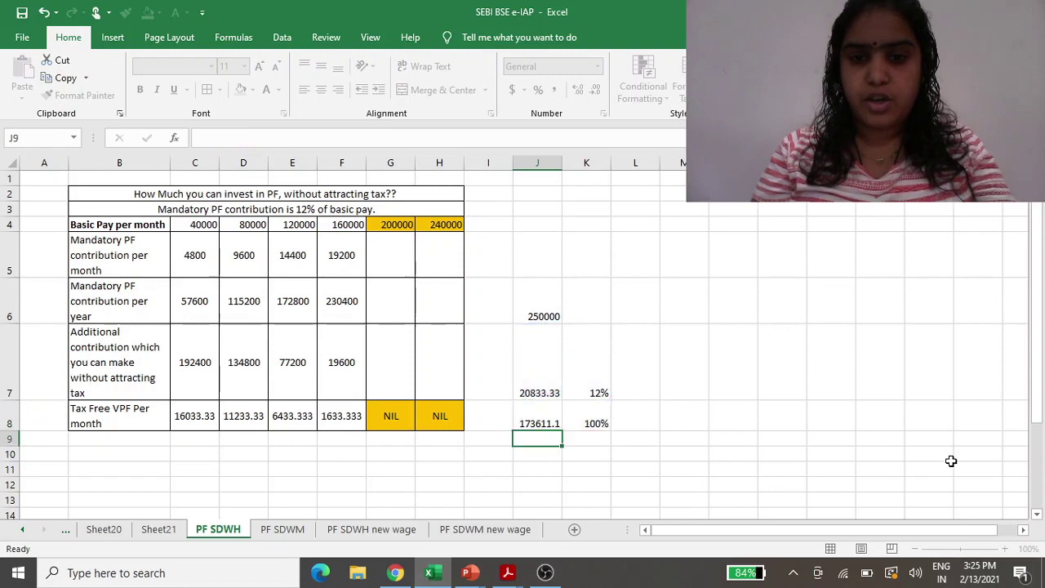
key("Up")
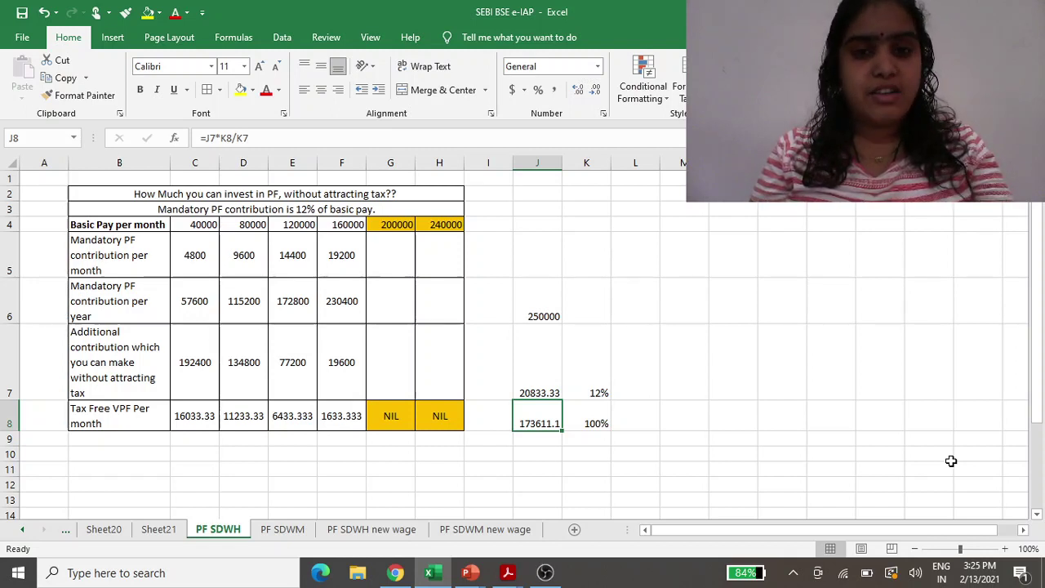
- Copy the three contribution formulas in F5:F7 into G5:G7 for the 200000 basic pay
key("Up")
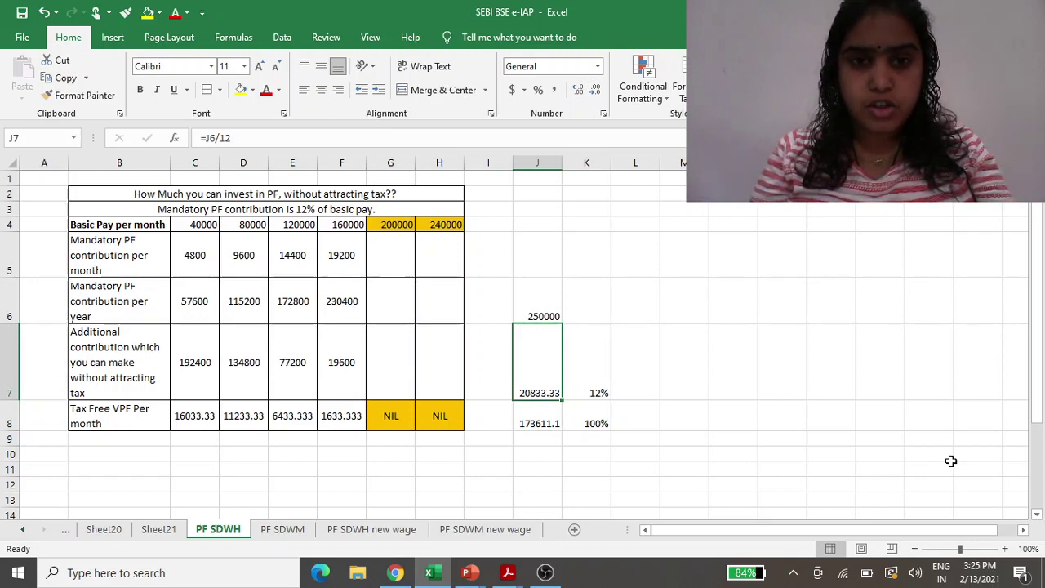
key("Left")
key("Left")
key("Left")
key("Up")
key("Up")
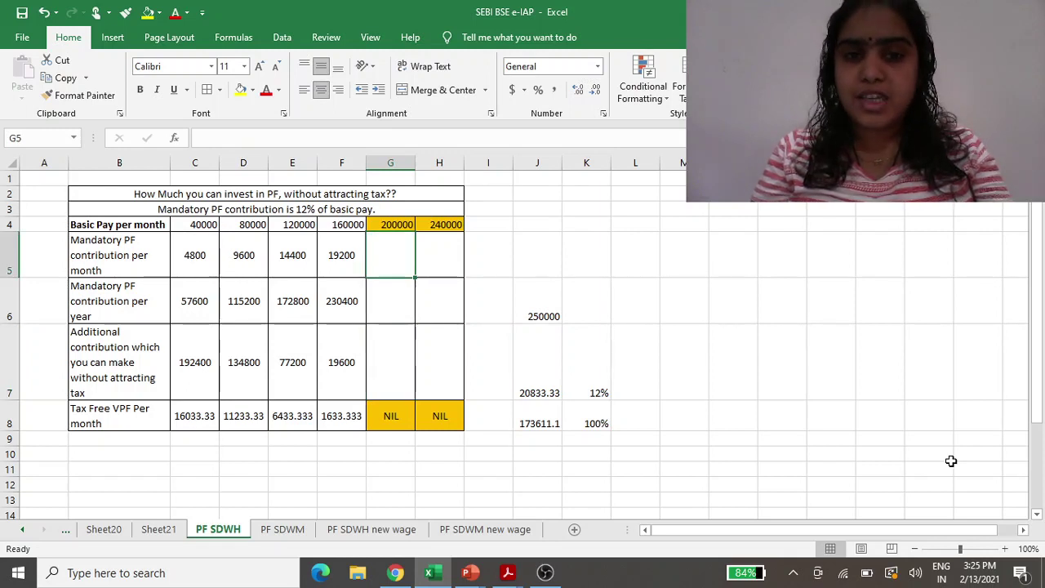
key("Left")
key("shift+Down")
key("shift+Down")
key("shift+Down")
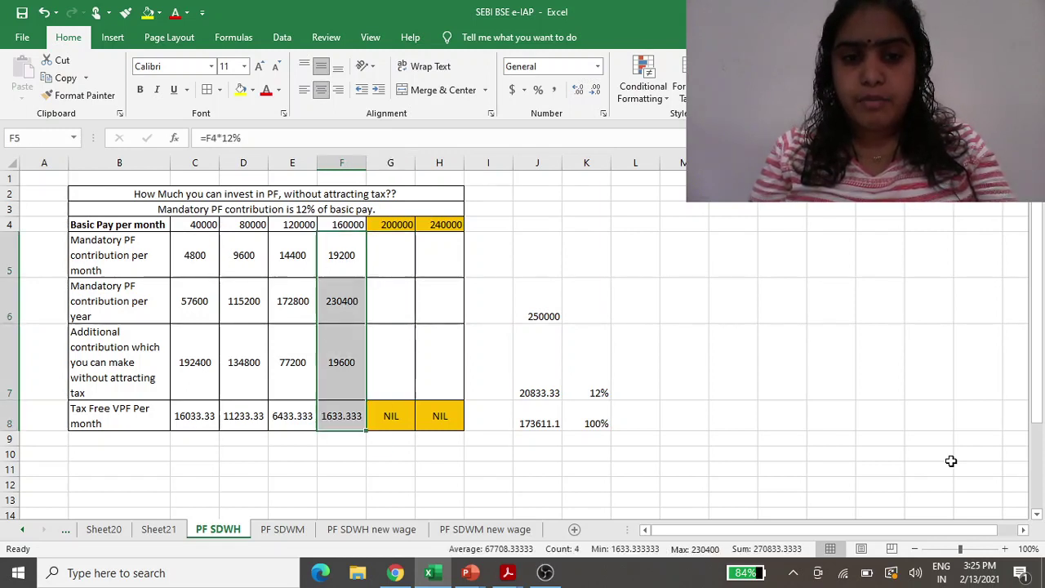
key("shift+Up")
key("ctrl+c")
key("Right")
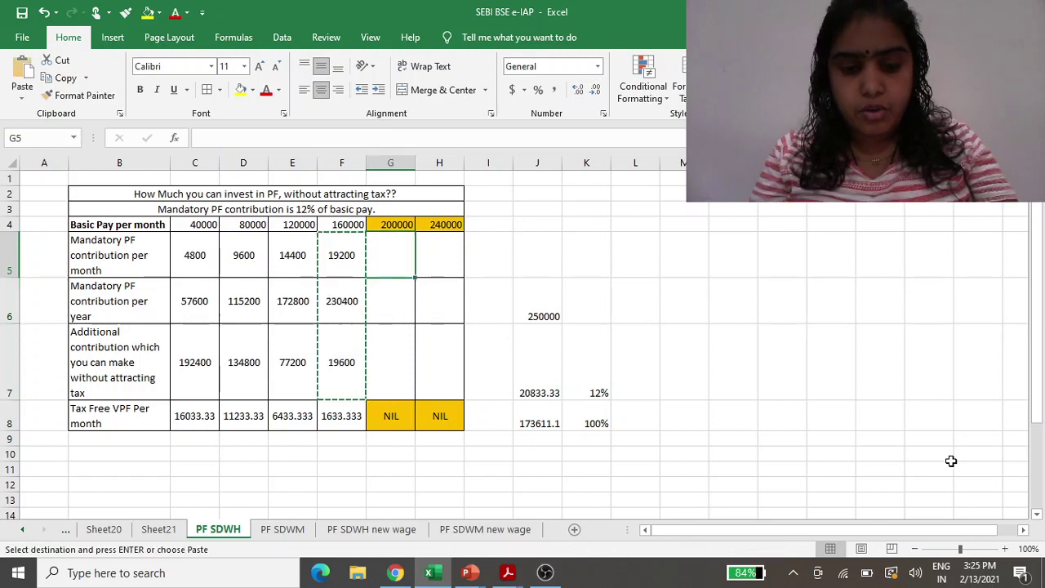
key("ctrl+v")
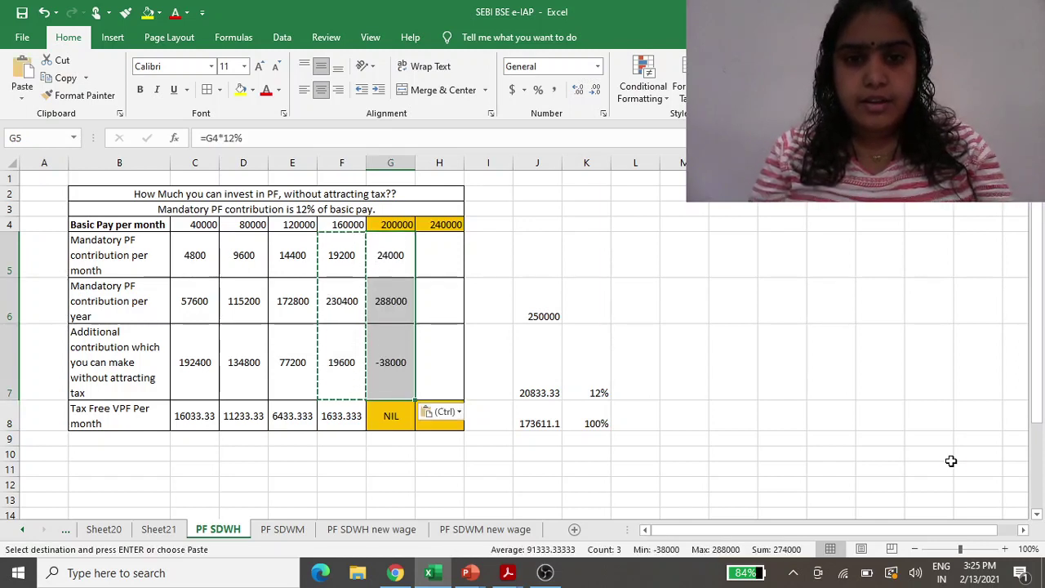
- Paste the same three formulas into H5:H7 for the 240000 basic pay and end the copy mode
key("Right")
key("ctrl+v")
key("Down")
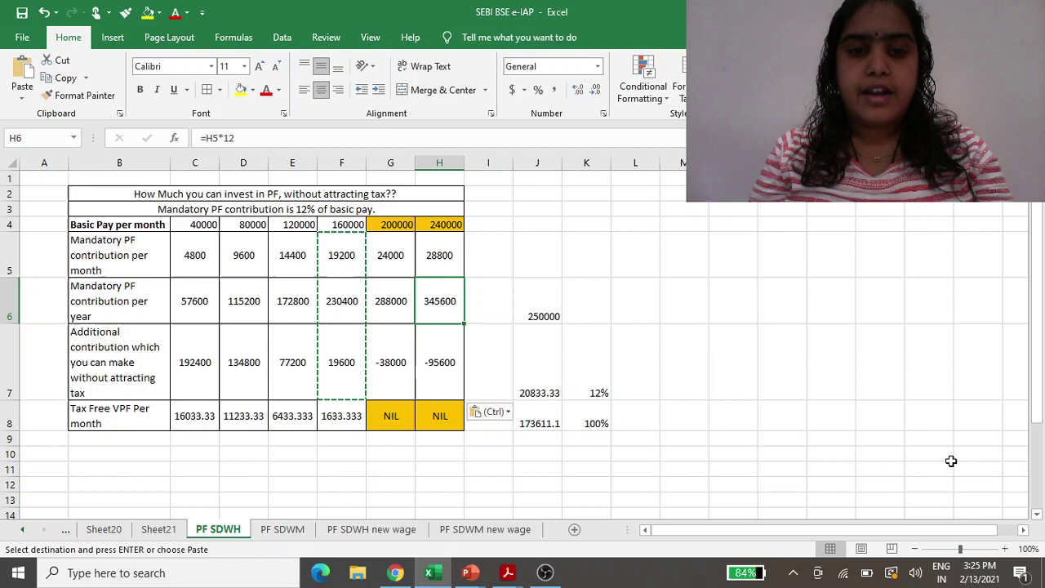
key("Left")
key("Up")
key("Up")
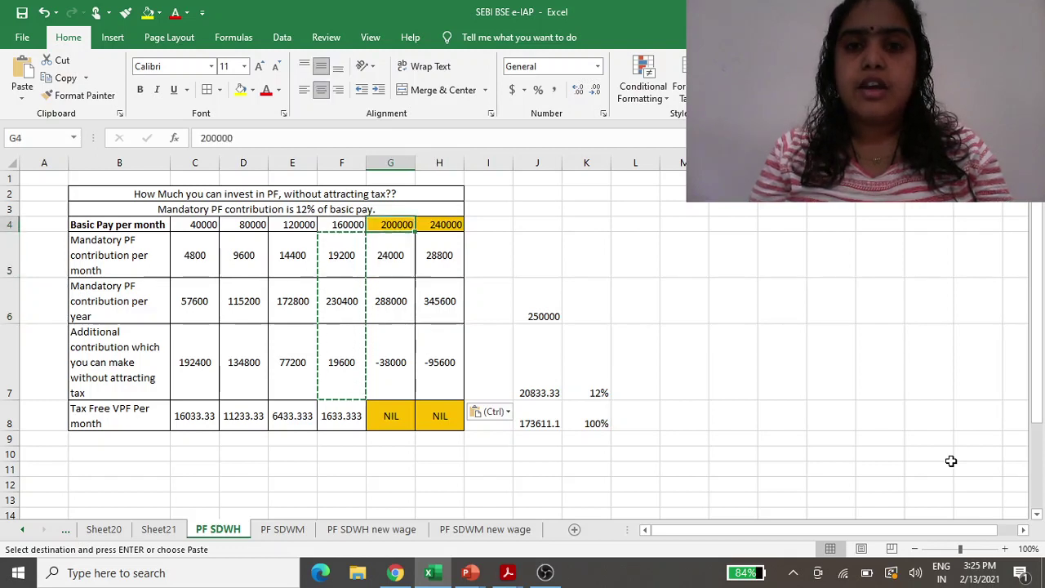
key("Escape")
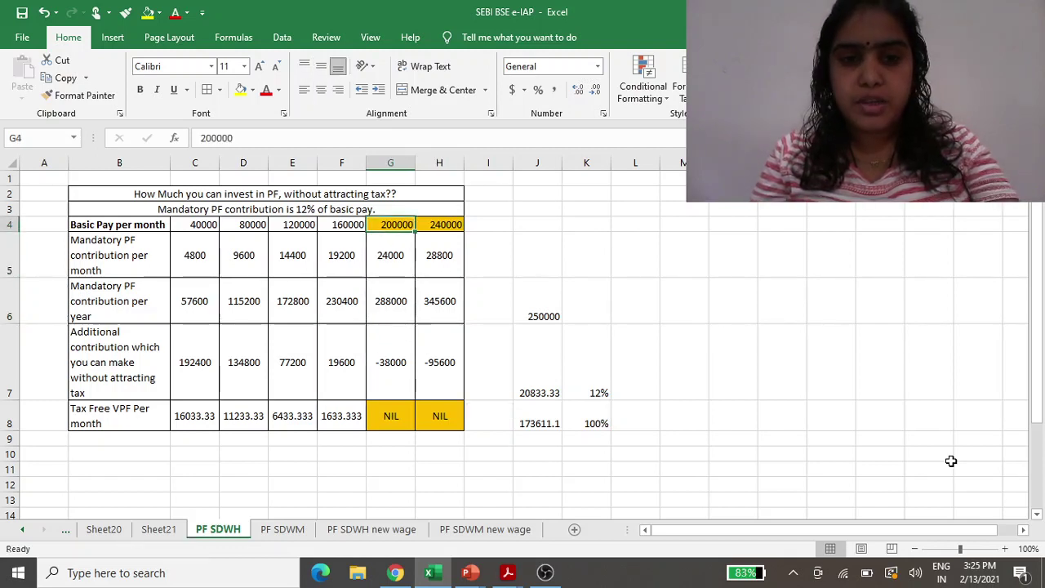
- Review the contribution rows of the 200000 and 240000 columns and the tax-free VPF formulas in row 8
key("Down")
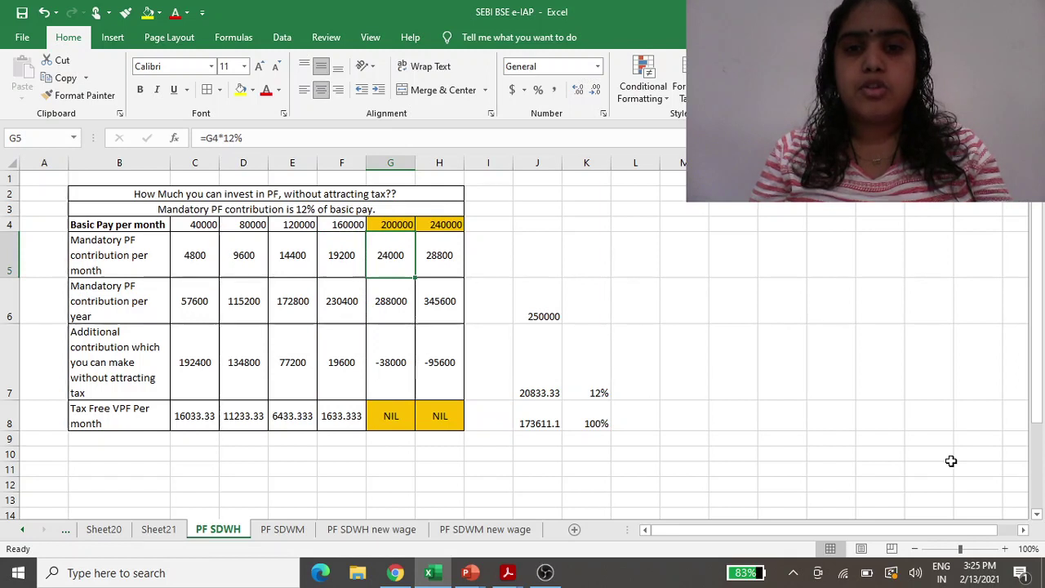
key("Down")
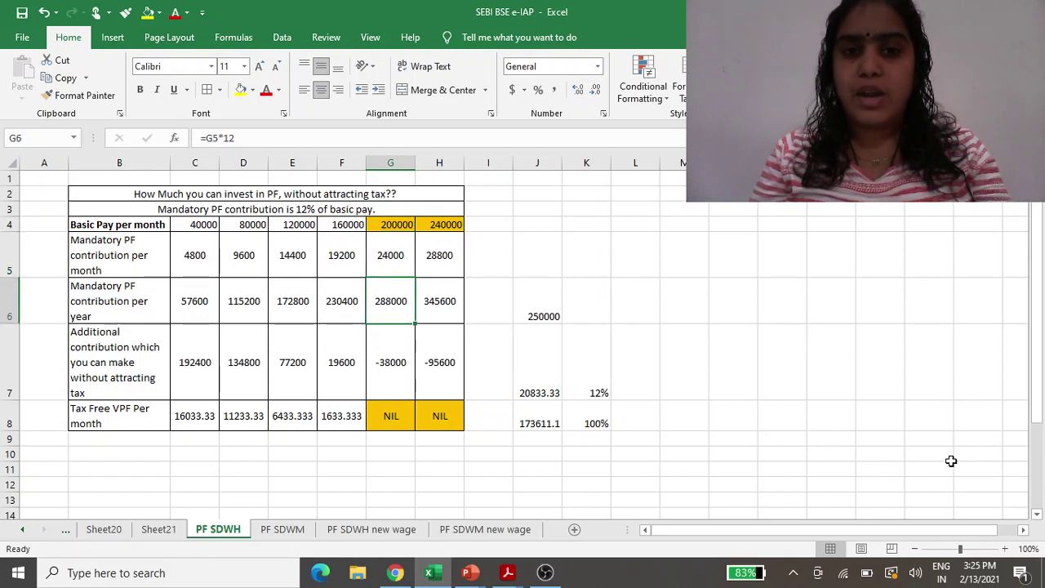
key("Down")
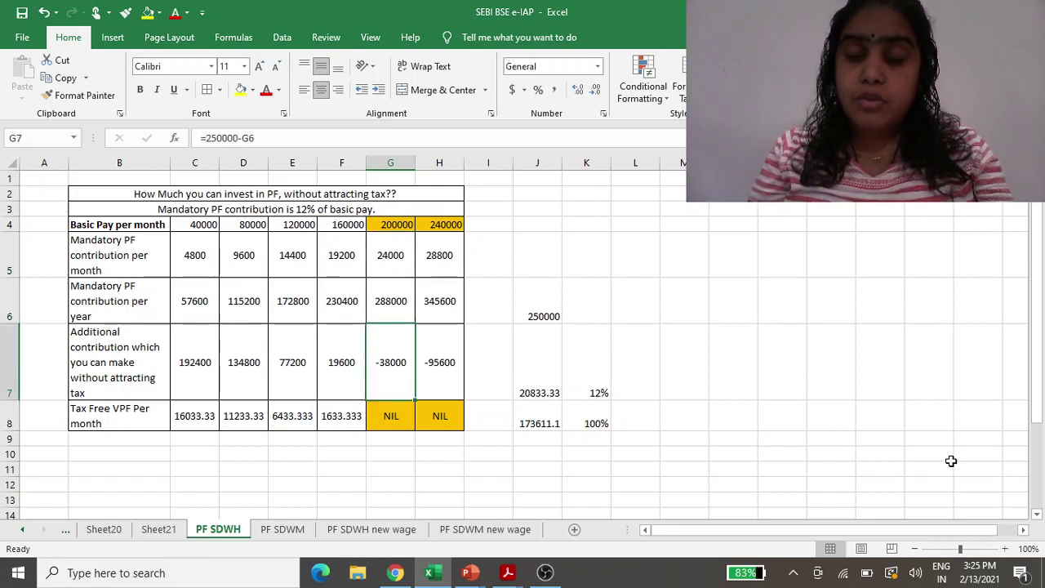
key("Up")
key("Down")
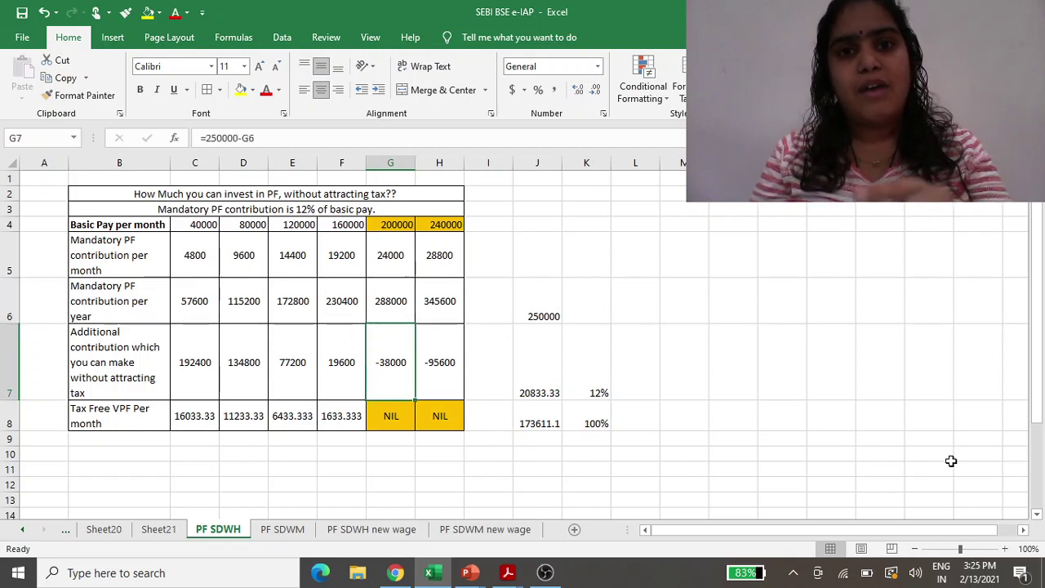
key("Right")
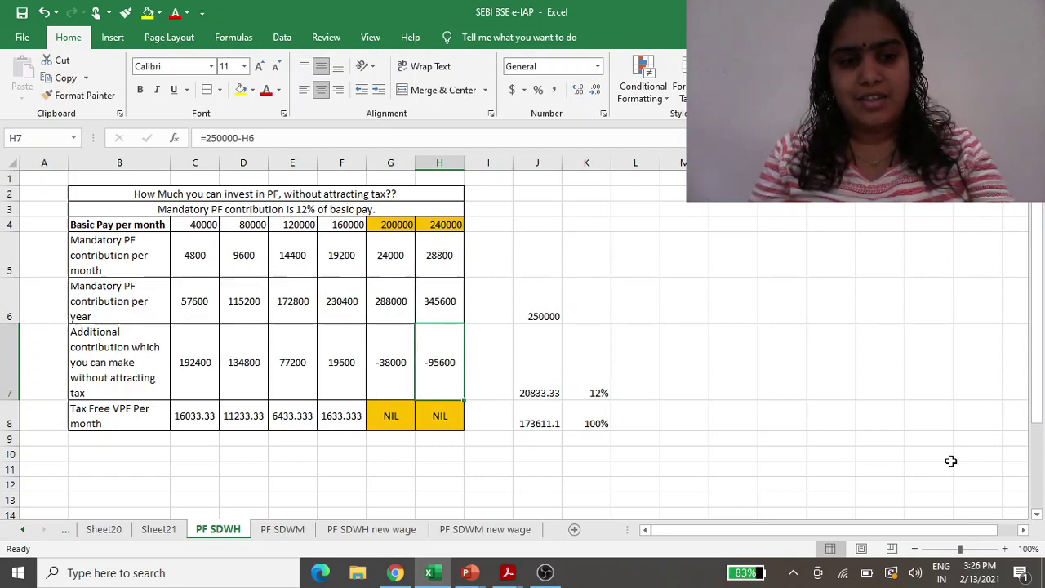
key("Down")
key("Left")
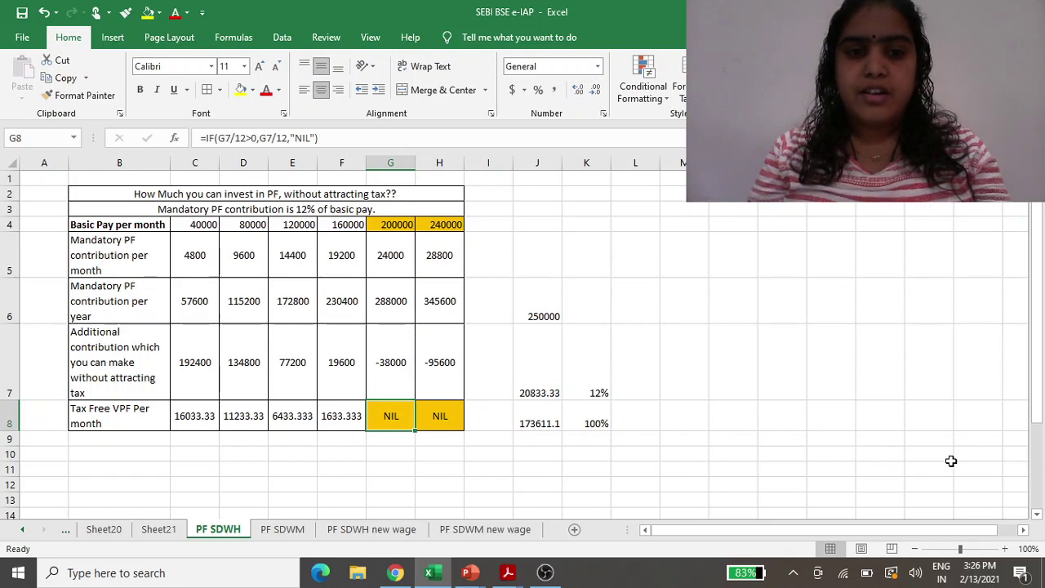
key("Left")
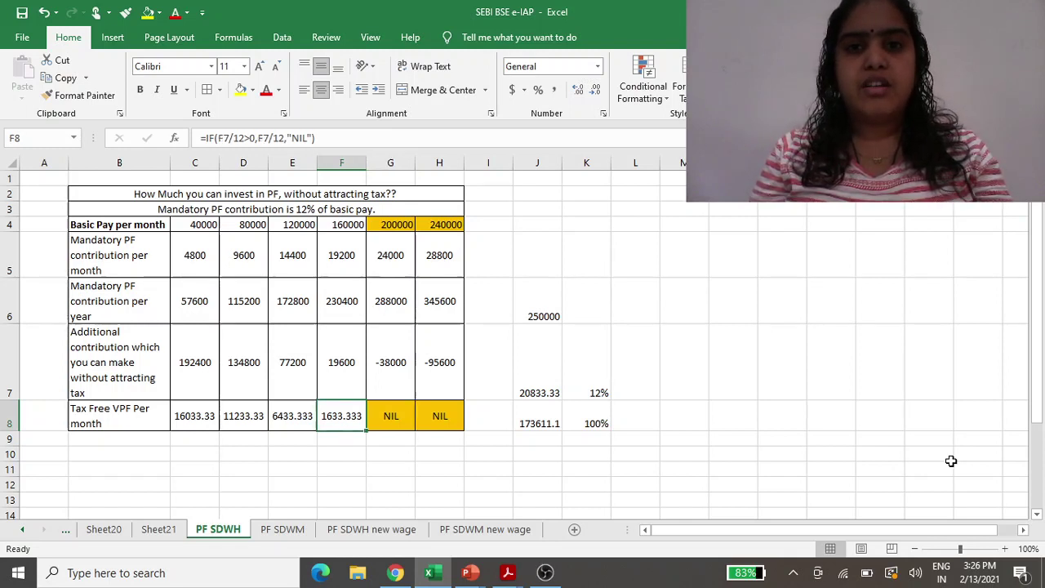